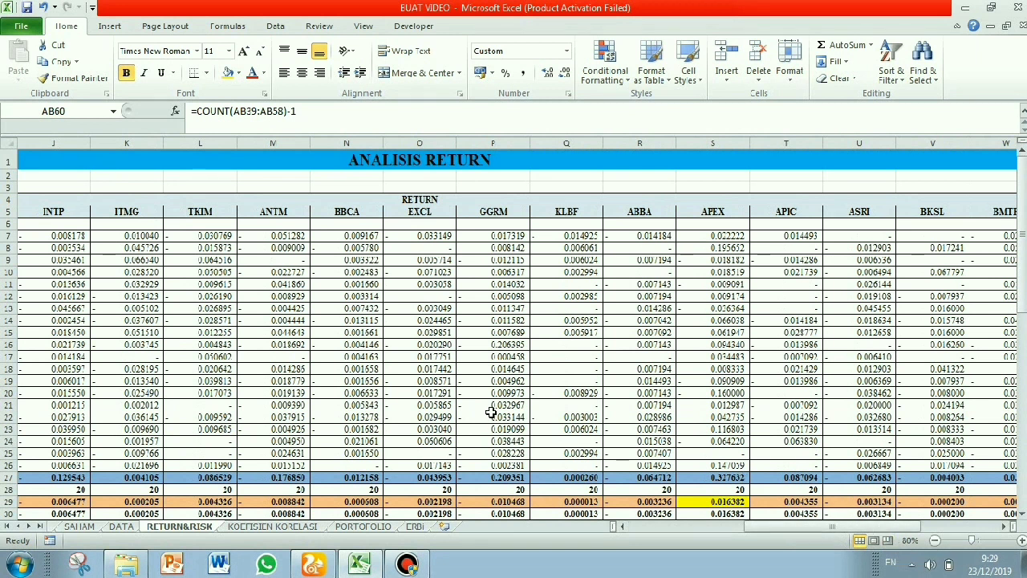
Step: Highlight the ADRO column of the return table, H5:H30, with a yellow fill
left_click_drag(804, 530, 728, 533)
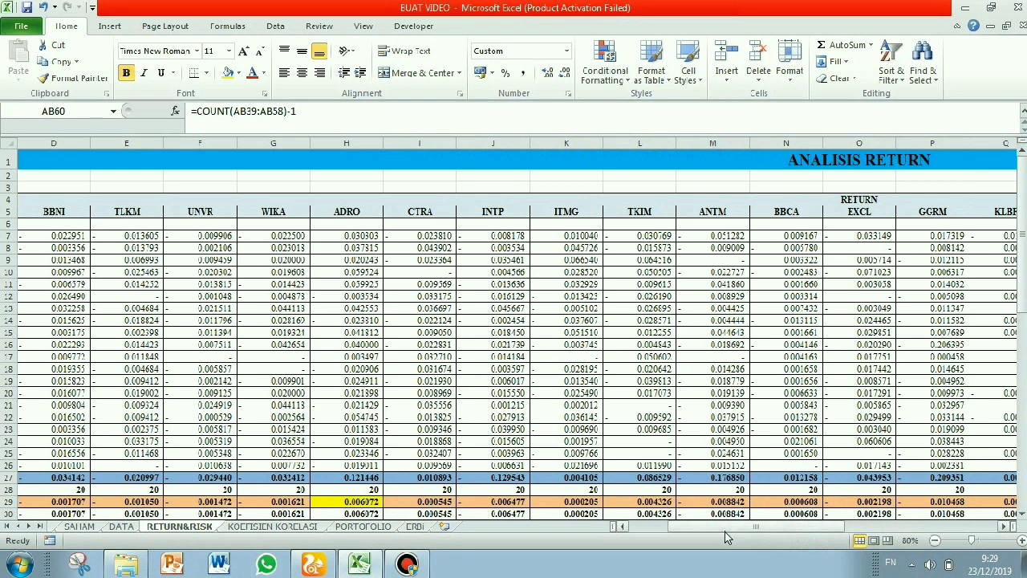
scroll(312, 321, "down", 1)
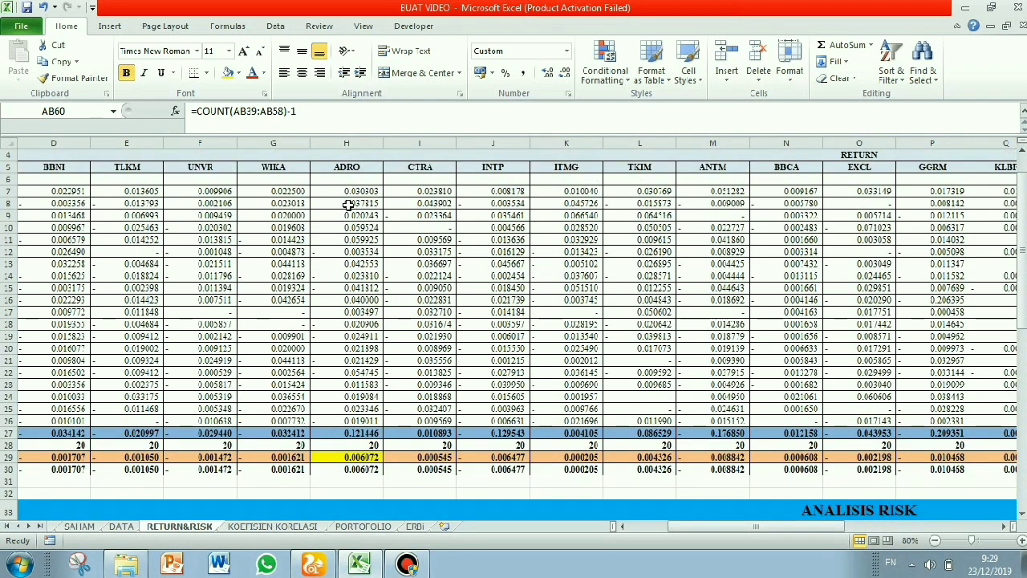
scroll(353, 178, "up", 1)
scroll(353, 179, "down", 1)
left_click_drag(353, 166, 353, 469)
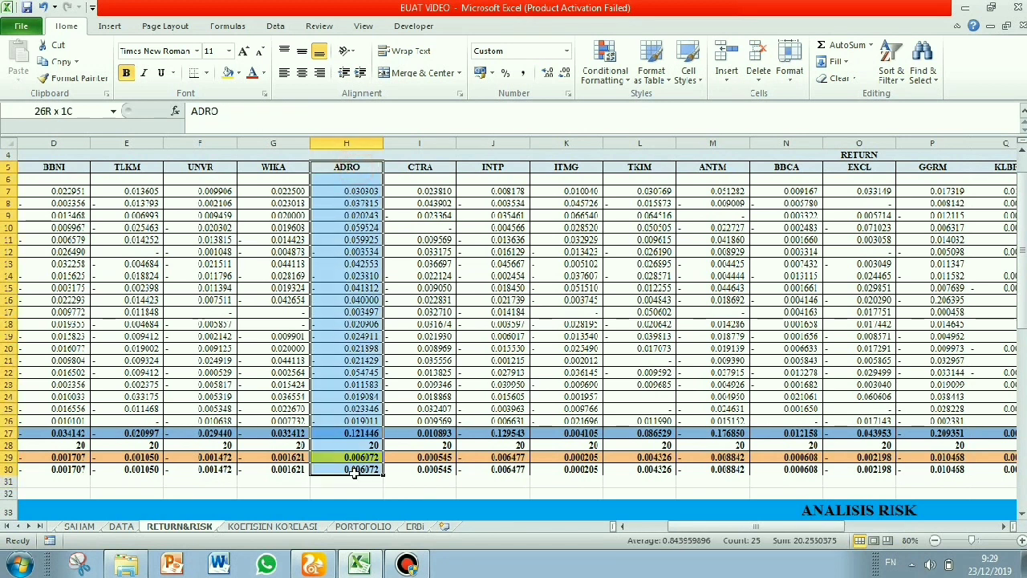
left_click(228, 72)
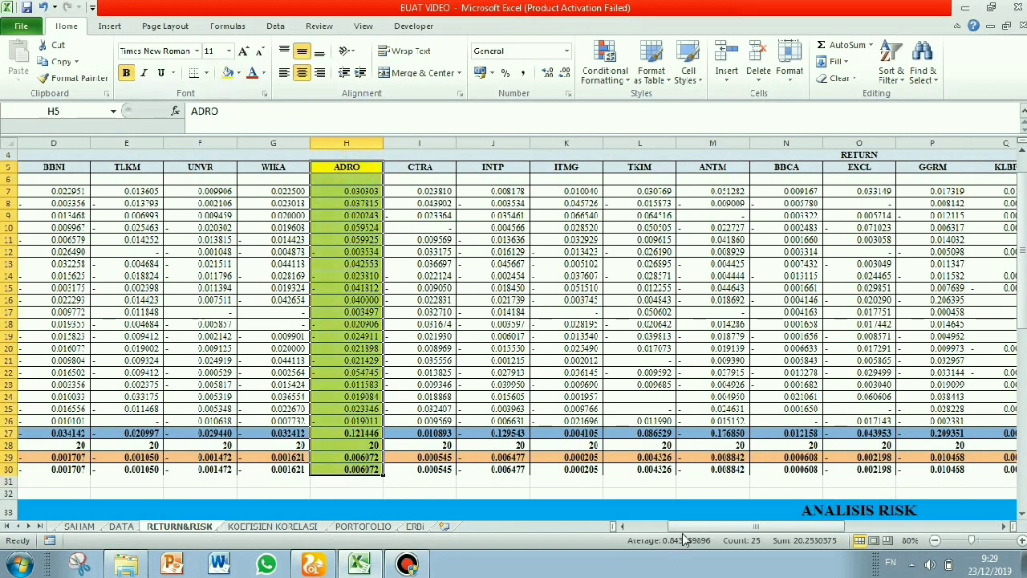
Step: Highlight the APEX column of the return table, S5:S30, with a yellow fill
left_click_drag(691, 526, 773, 530)
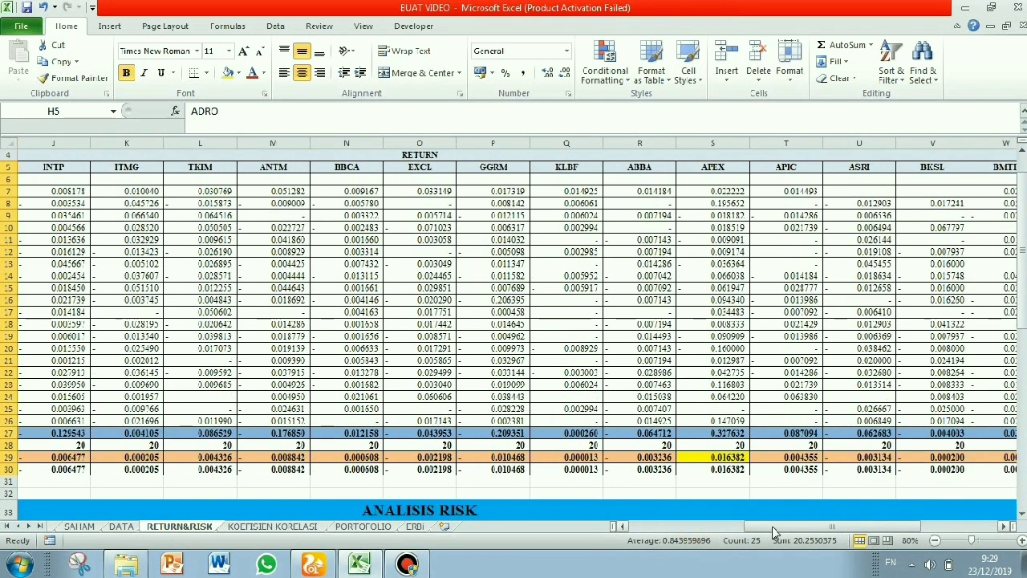
left_click_drag(713, 167, 731, 463)
left_click(229, 72)
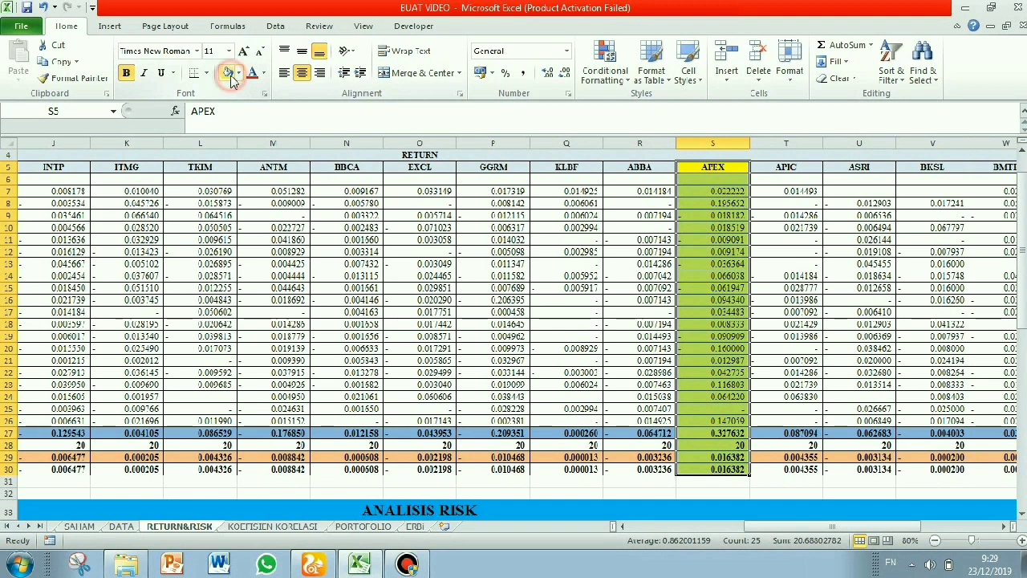
Step: Look over the Analisis Return and Analisis Risk tables, comparing the ADRO and APEX columns
left_click_drag(766, 526, 752, 526)
scroll(434, 433, "down", 1)
scroll(433, 433, "down", 5)
scroll(419, 431, "down", 1)
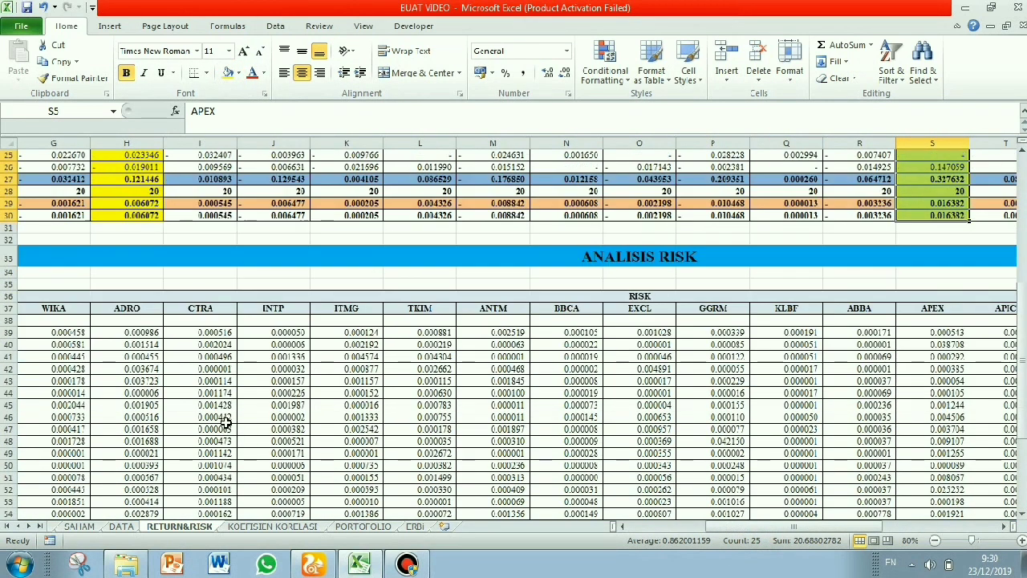
scroll(229, 420, "up", 3)
scroll(924, 496, "up", 5)
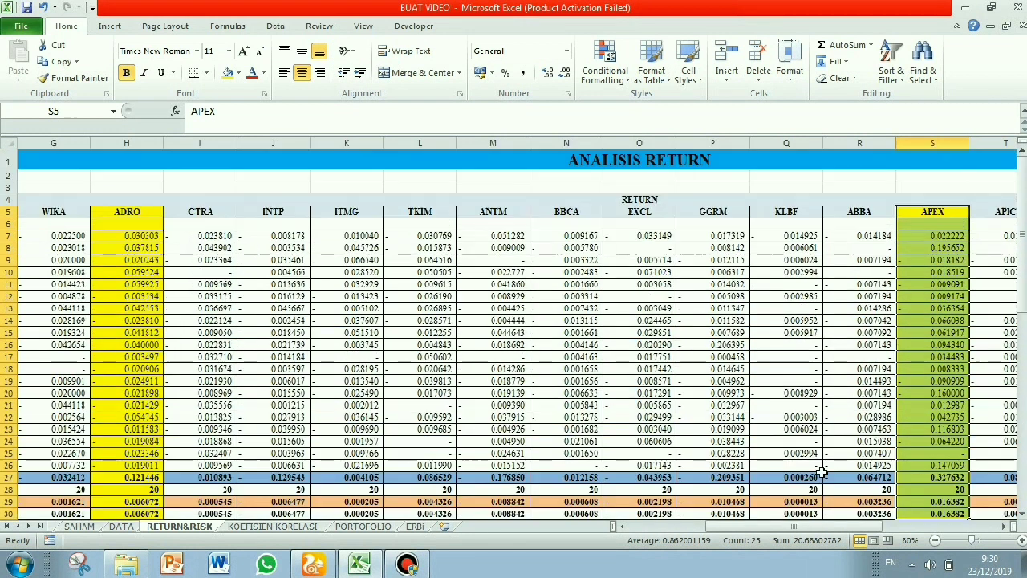
left_click(602, 161)
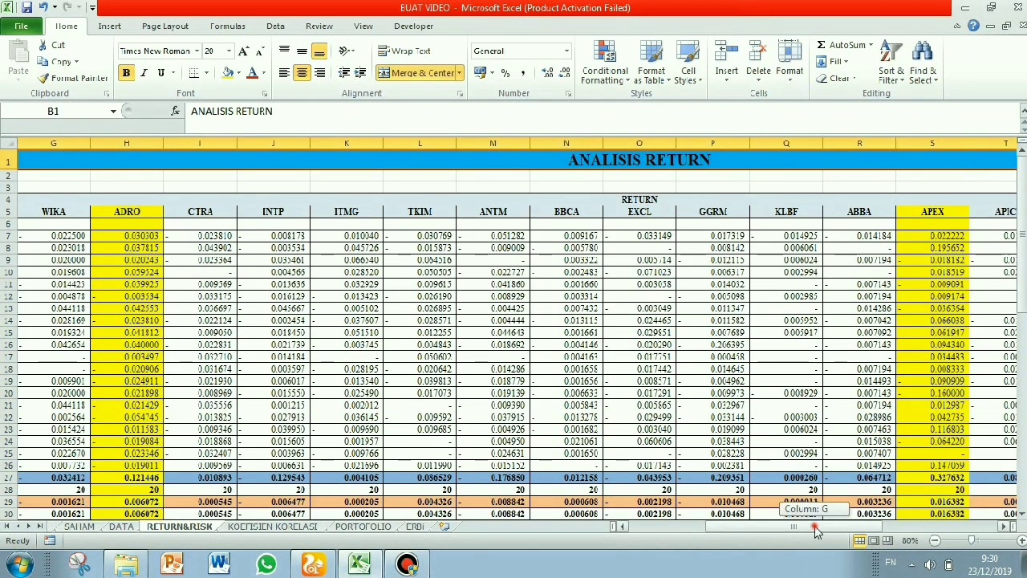
Step: Fill ADRO's E(Ri) cell, H29, with the standard light blue colour
left_click_drag(814, 526, 752, 527)
scroll(512, 416, "down", 1)
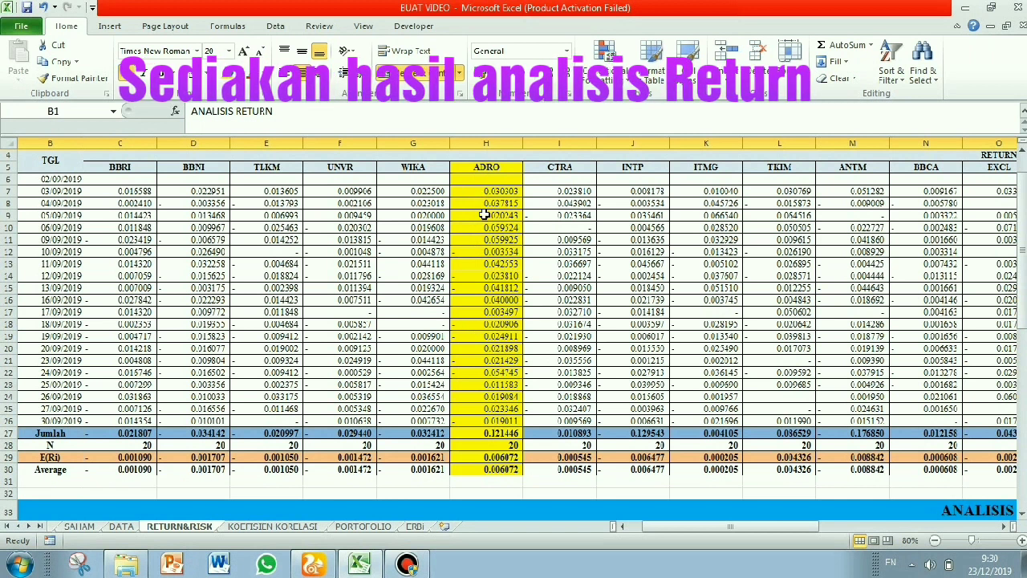
left_click(479, 467)
left_click(482, 456)
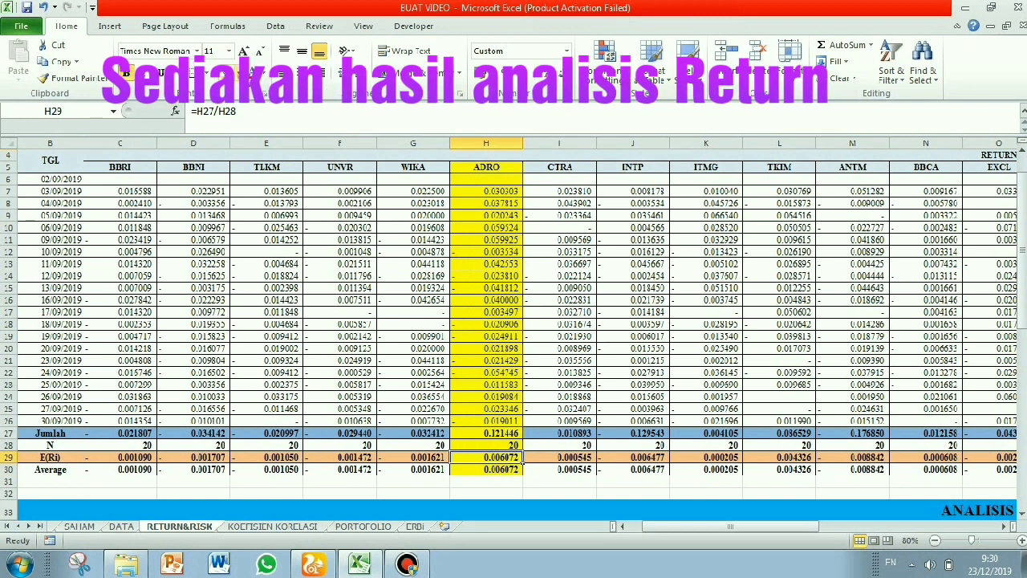
left_click(237, 73)
left_click(302, 186)
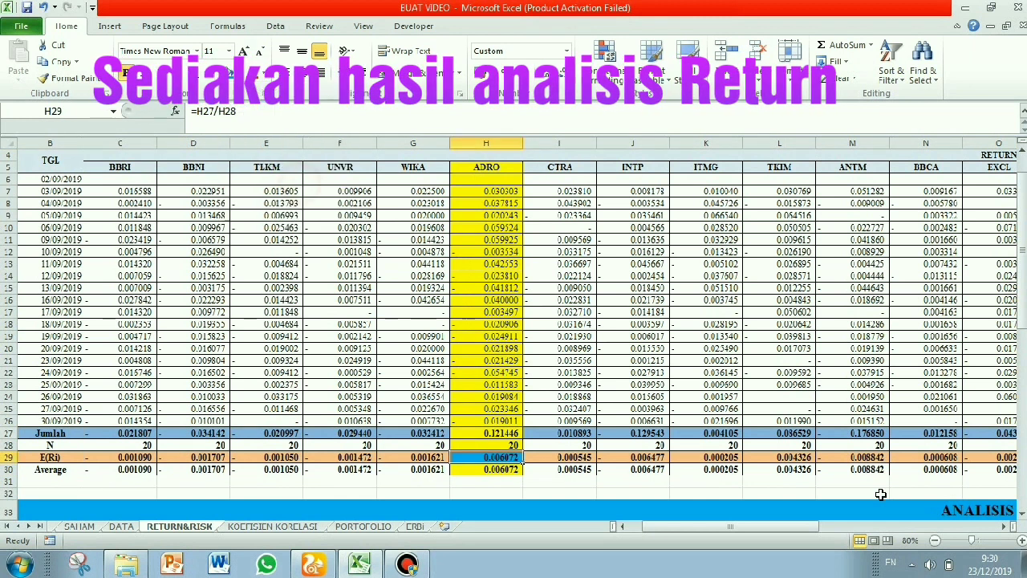
Step: Fill APEX's E(Ri) cell, S29, with the same light blue colour
left_click_drag(802, 527, 895, 518)
left_click(798, 456)
left_click(227, 73)
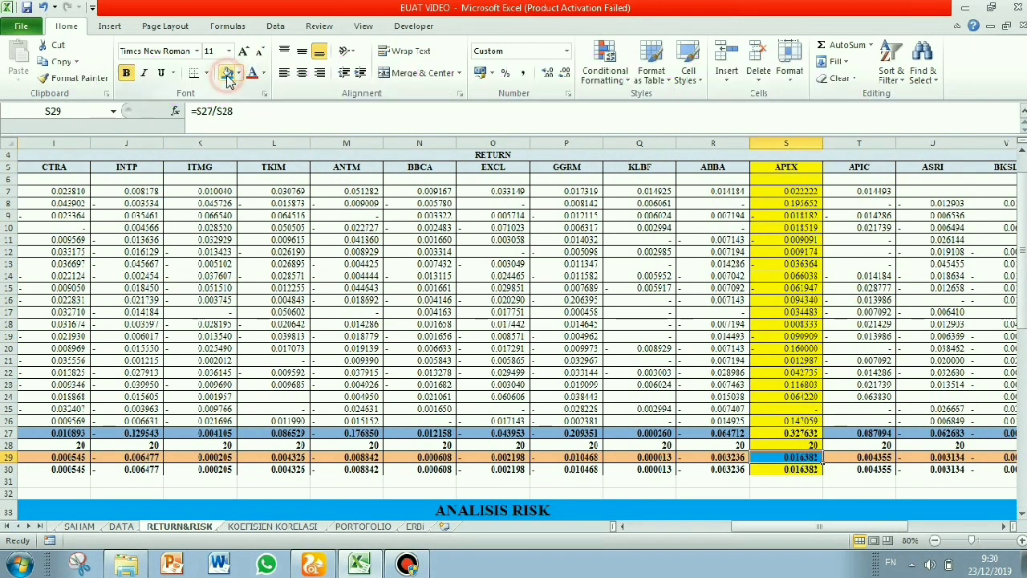
Step: Highlight the ADRO column of the Analisis Risk table, from its header in H37 through H64, in yellow
scroll(835, 473, "down", 1)
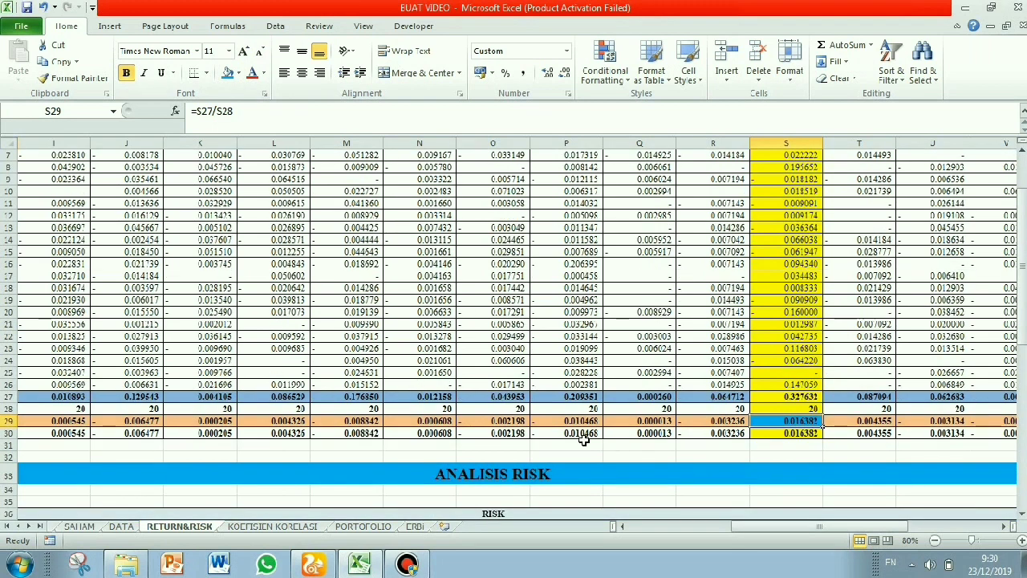
left_click_drag(806, 519, 760, 531)
scroll(566, 415, "down", 6)
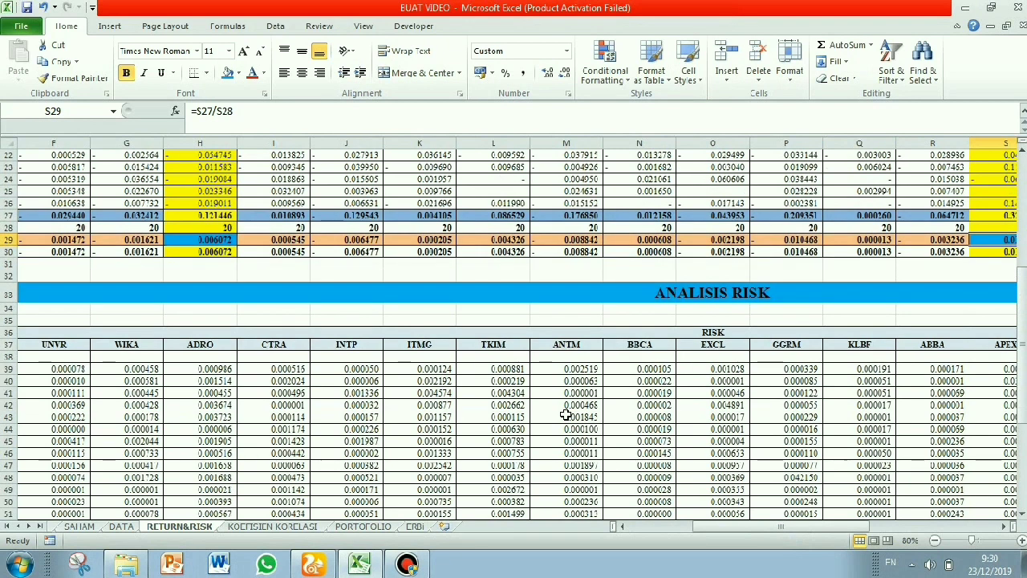
scroll(565, 415, "down", 2)
left_click_drag(813, 529, 749, 528)
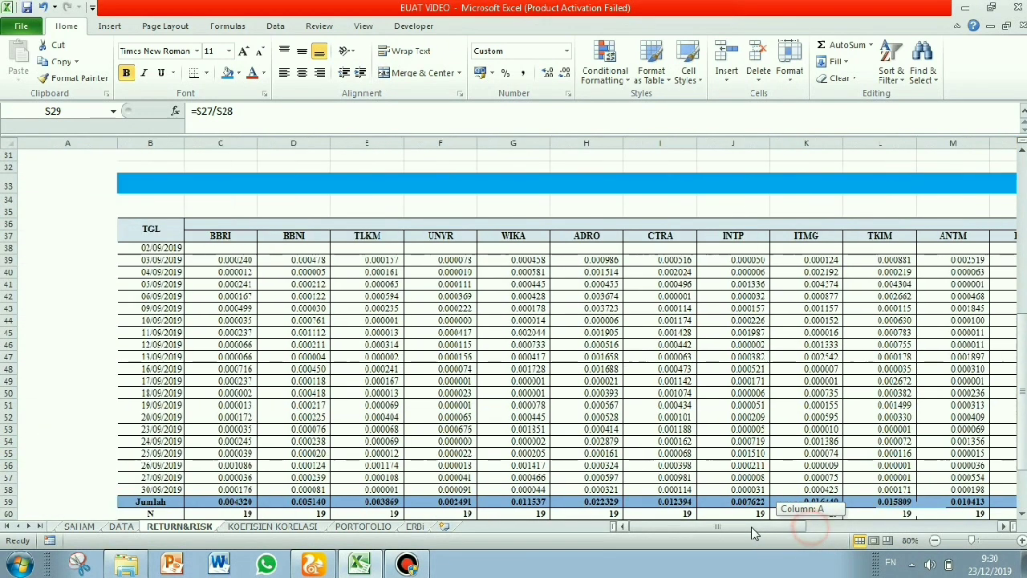
left_click_drag(590, 260, 616, 469)
left_click(238, 74)
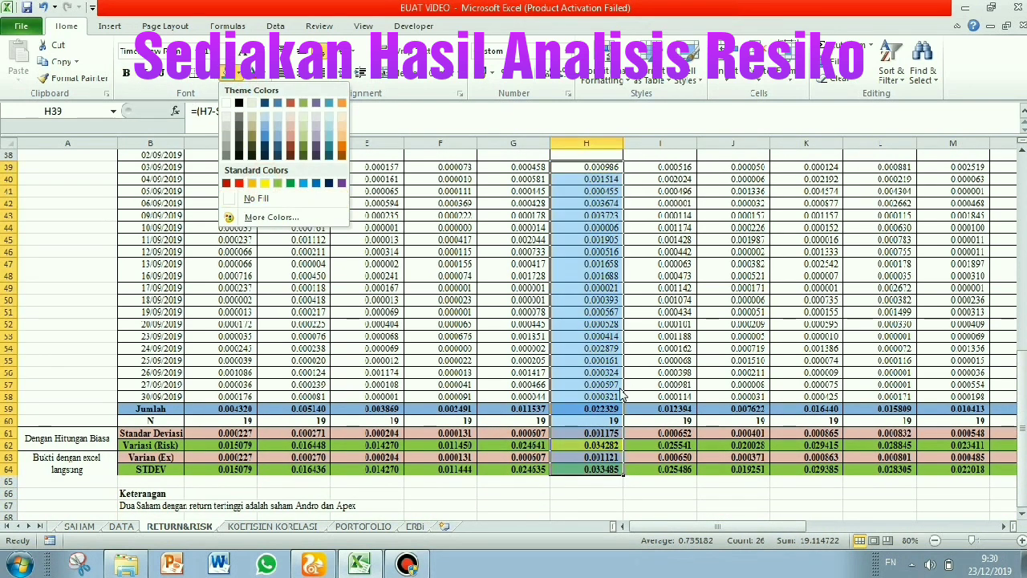
left_click(582, 439)
left_click(596, 447)
left_click_drag(603, 468, 614, 180)
left_click(240, 73)
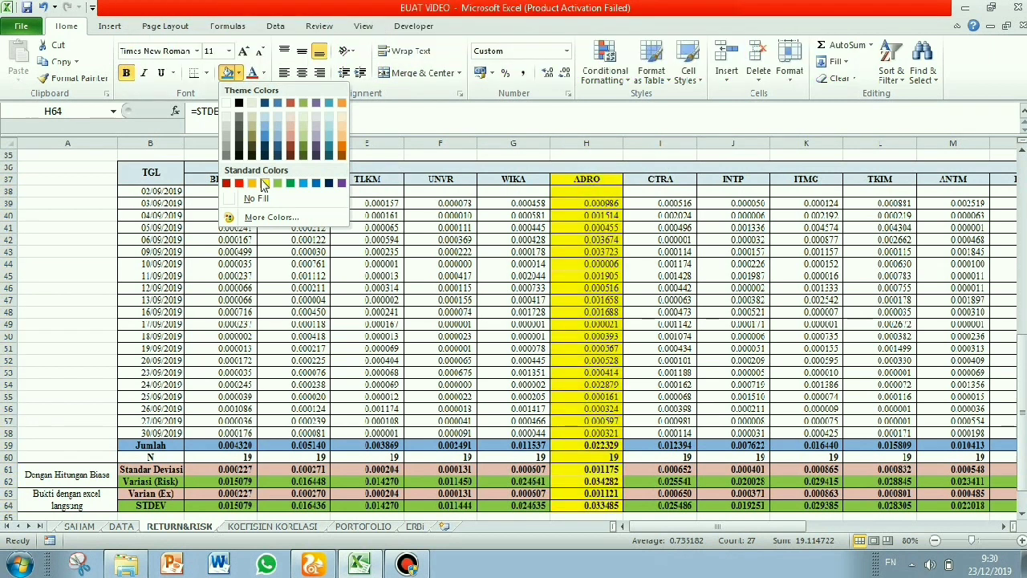
left_click(263, 178)
Step: Fill ADRO's Variasi (Risk) cell, H62, with the standard light blue colour
scroll(601, 365, "down", 4)
left_click(594, 337)
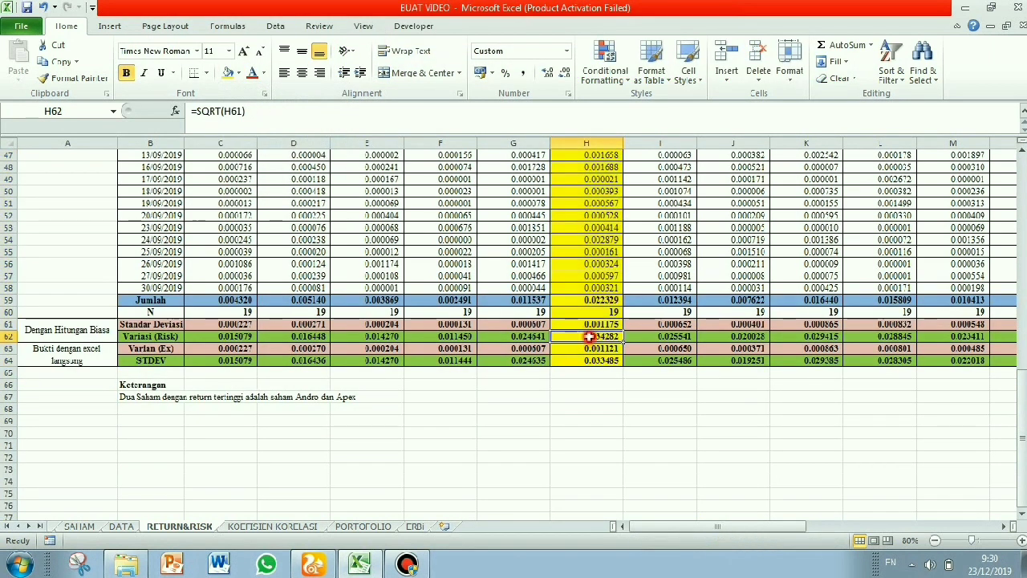
left_click(239, 73)
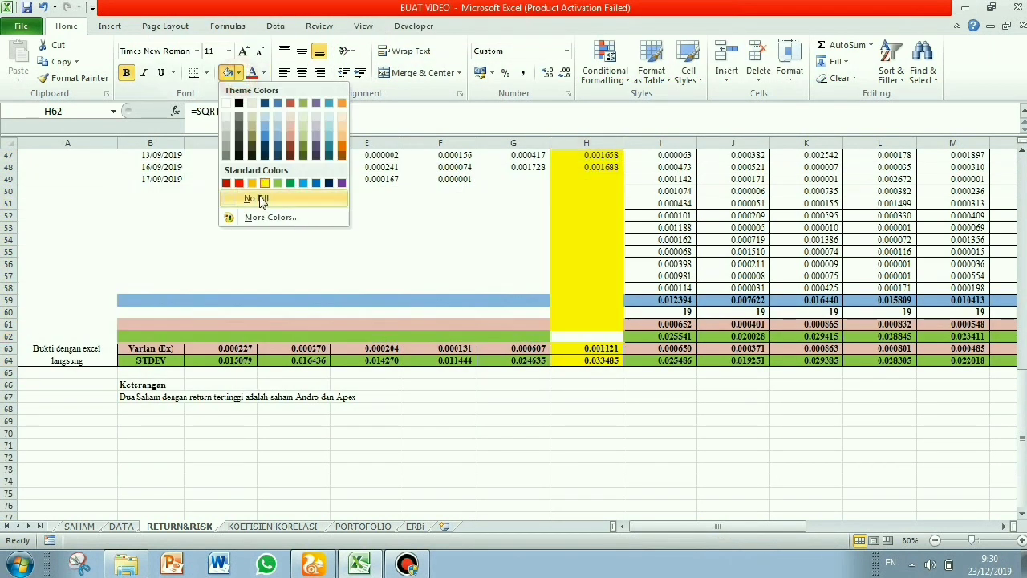
left_click(303, 183)
Step: Highlight the APEX values in the Analisis Risk table, S39:S64, with a yellow fill
left_click_drag(726, 526, 851, 520)
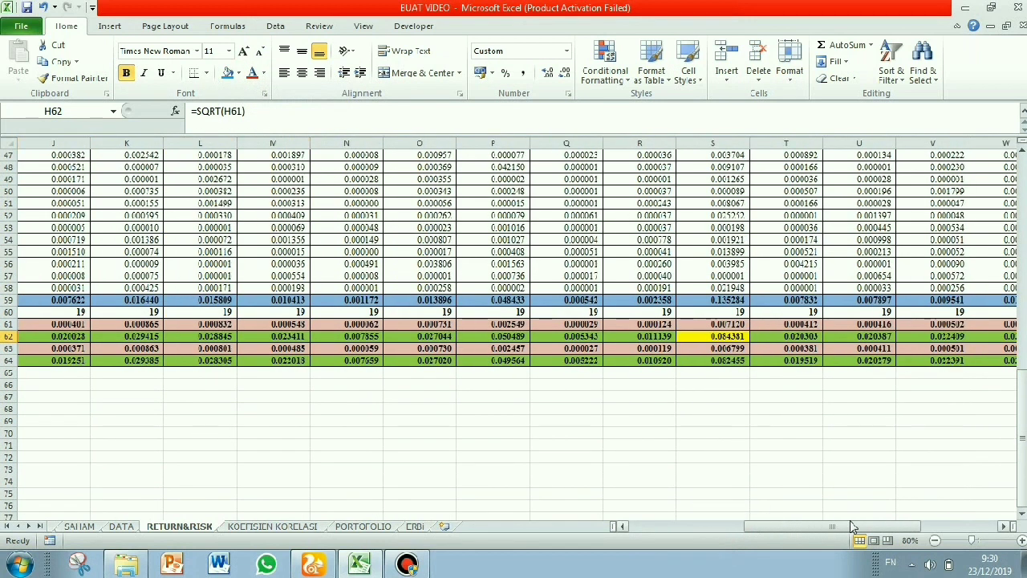
scroll(736, 212, "up", 4)
left_click_drag(725, 202, 713, 470)
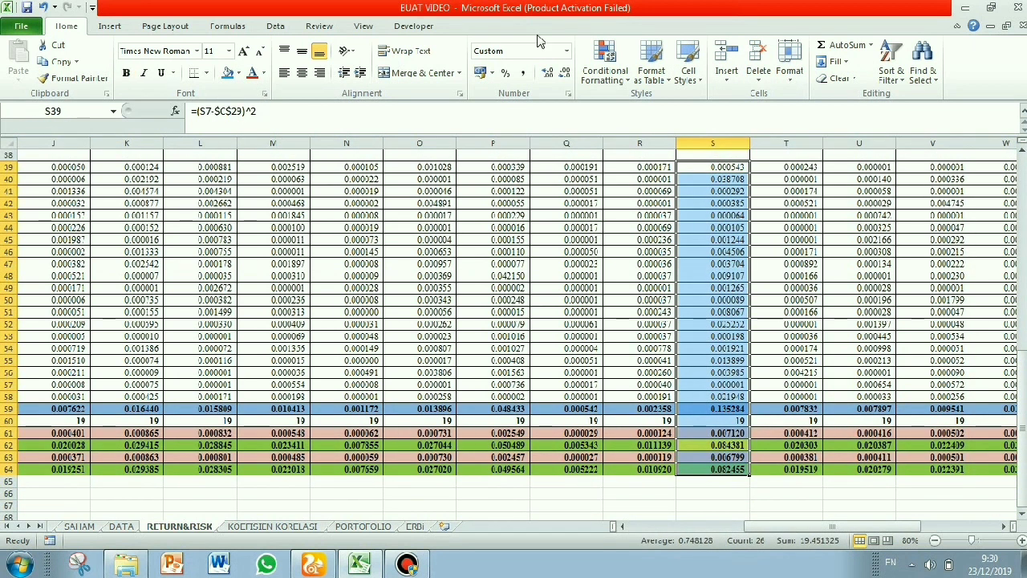
left_click(238, 73)
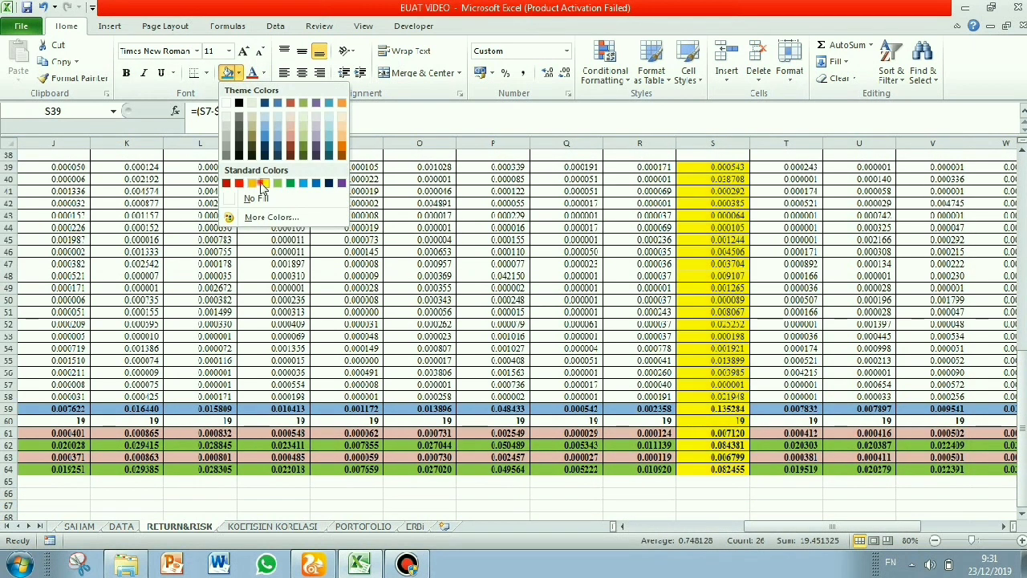
left_click(277, 182)
Step: Fill APEX's Variasi (Risk) cell, S62, with the standard light blue colour
left_click(720, 446)
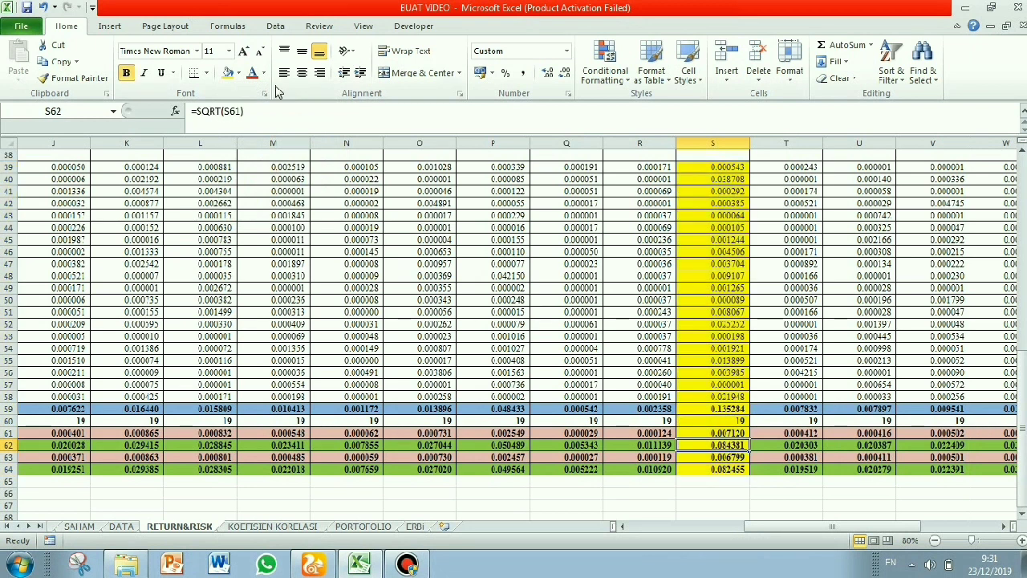
left_click(238, 73)
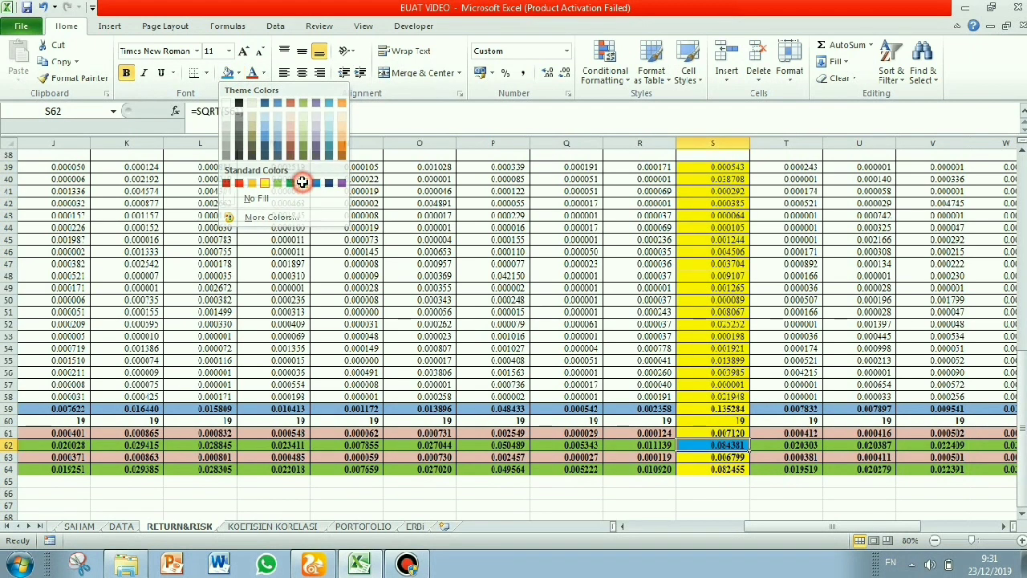
left_click(302, 183)
Step: Check the highlighted ADRO and APEX columns and view the covariance table on the KOEFISIEN KORELASI sheet
scroll(254, 389, "up", 12)
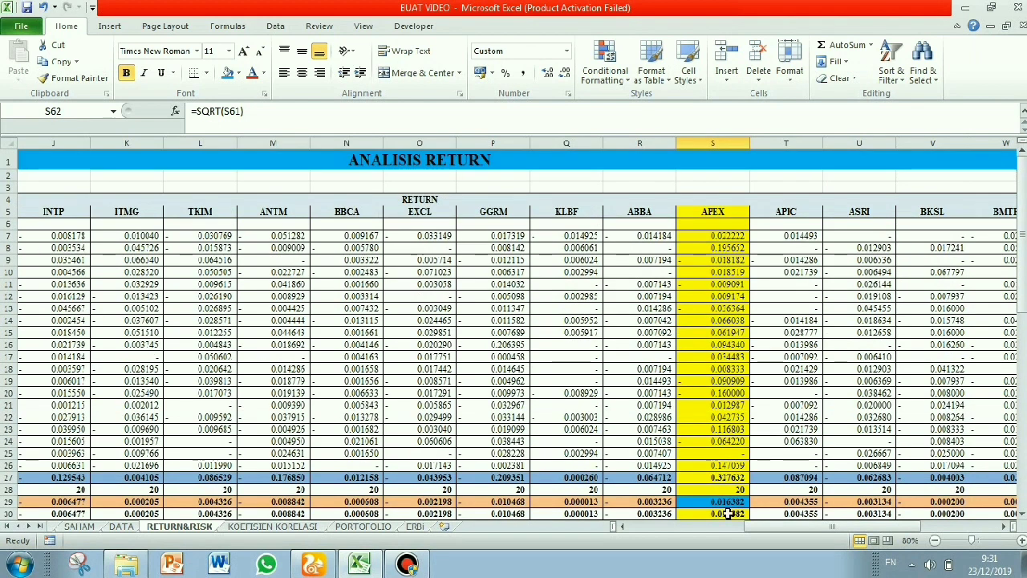
left_click_drag(781, 530, 747, 527)
scroll(351, 328, "down", 9)
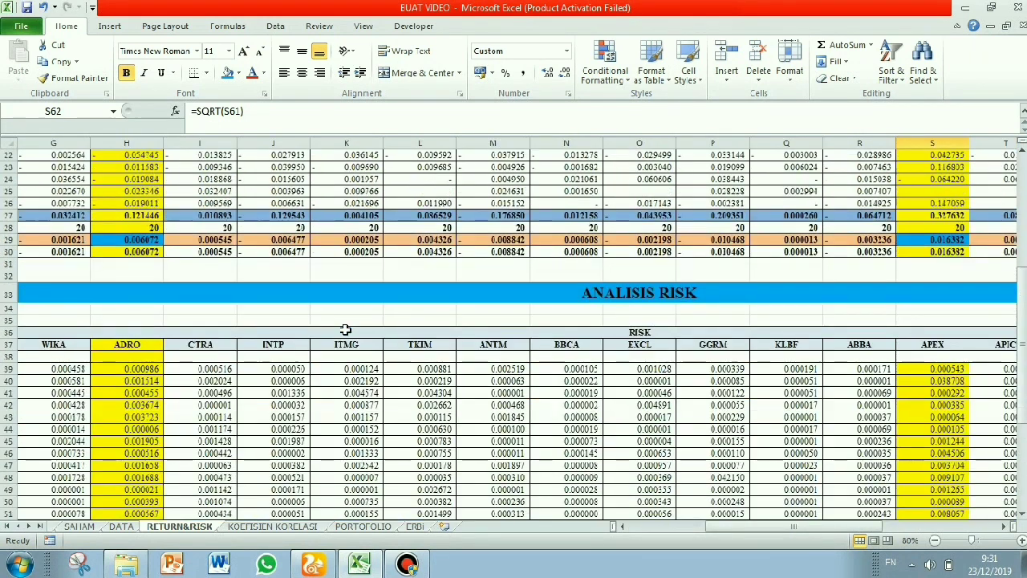
left_click(289, 528)
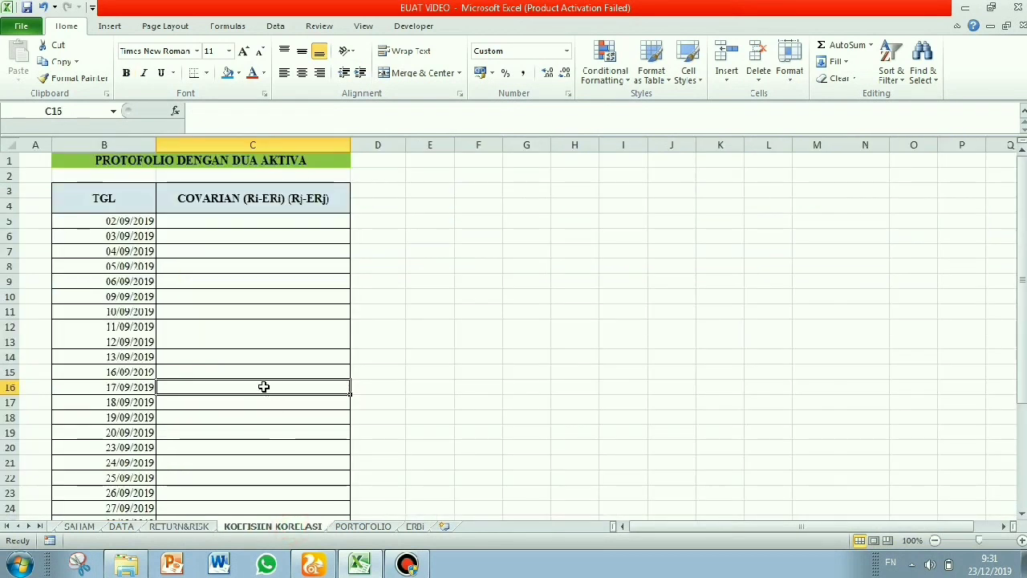
scroll(340, 296, "down", 5)
scroll(291, 302, "up", 5)
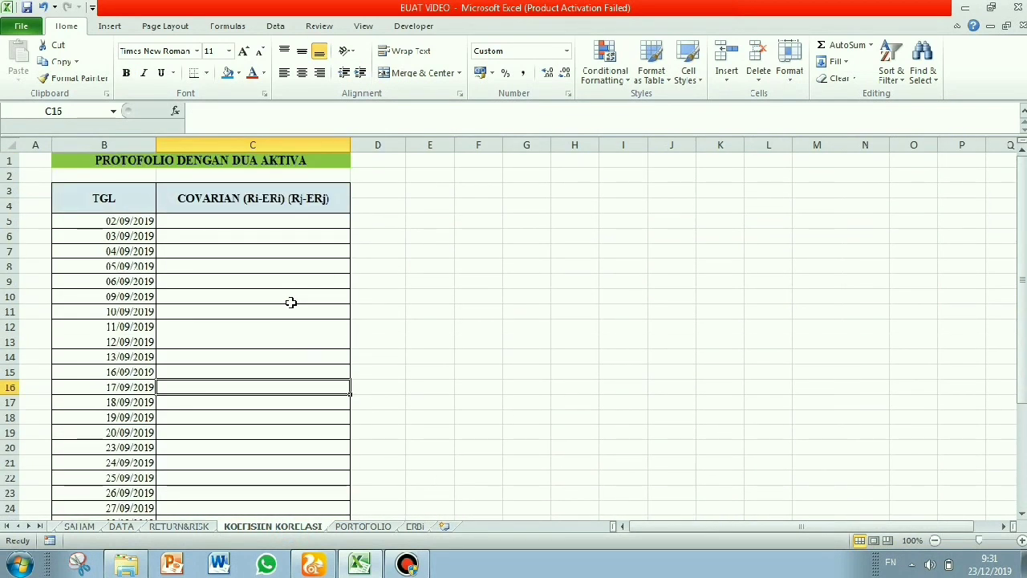
Step: Begin the 03/09/2019 covariance formula in C6 with ADRO's deviation, ('RETURN&RISK'!H7-'RETURN&RISK'!H29
left_click(265, 221)
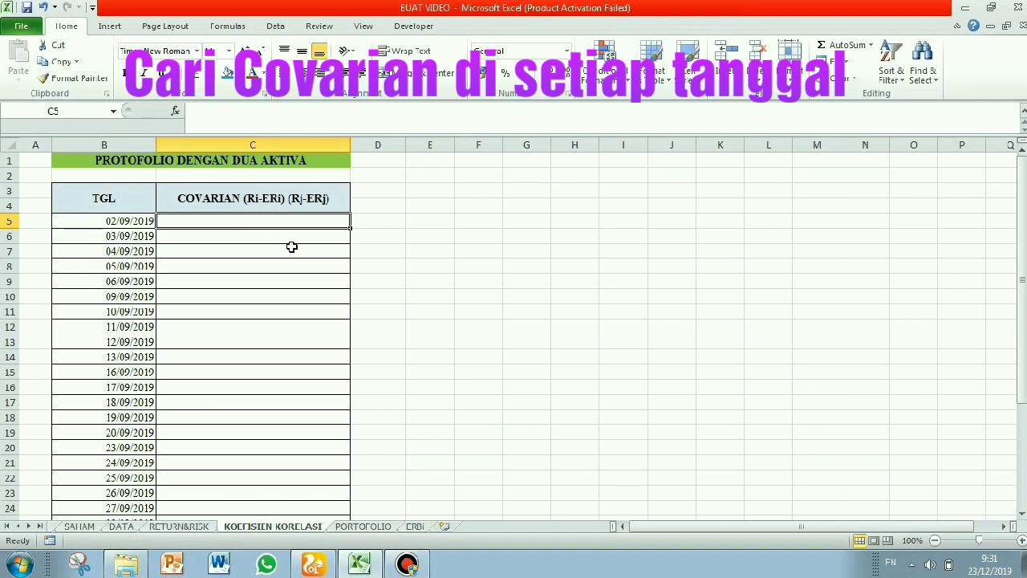
left_click(300, 236)
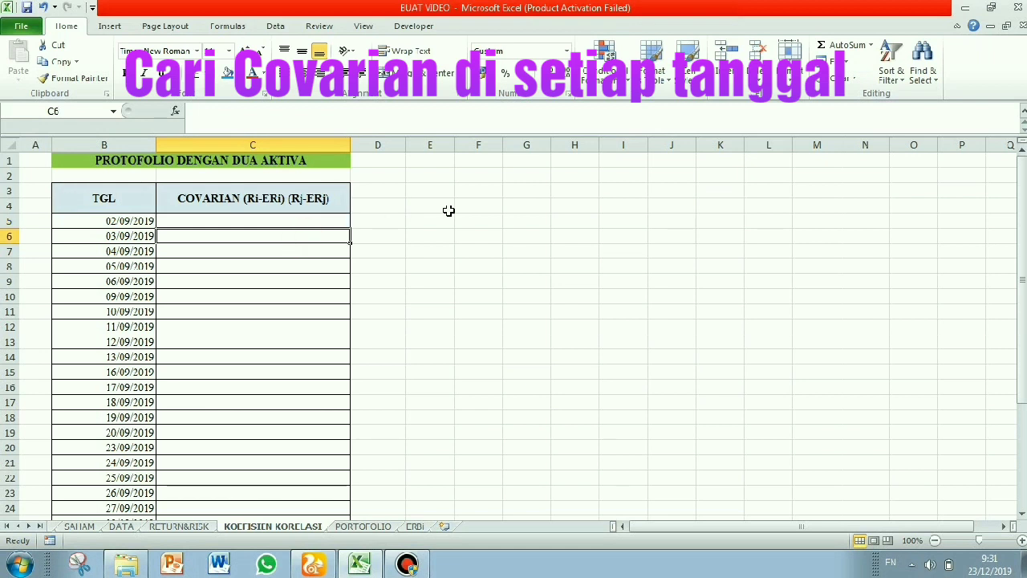
type("=")
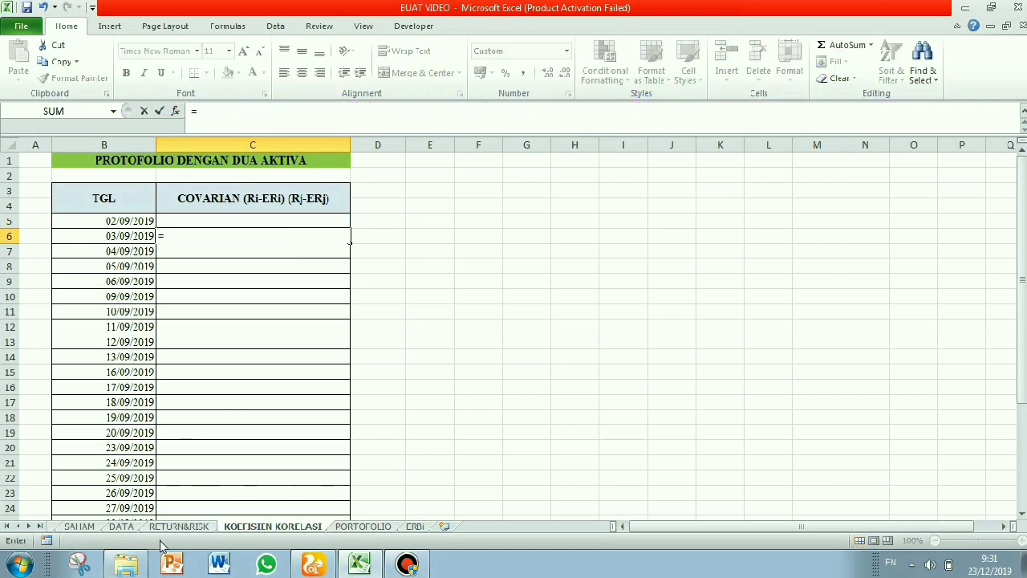
left_click(180, 526)
scroll(257, 437, "up", 10)
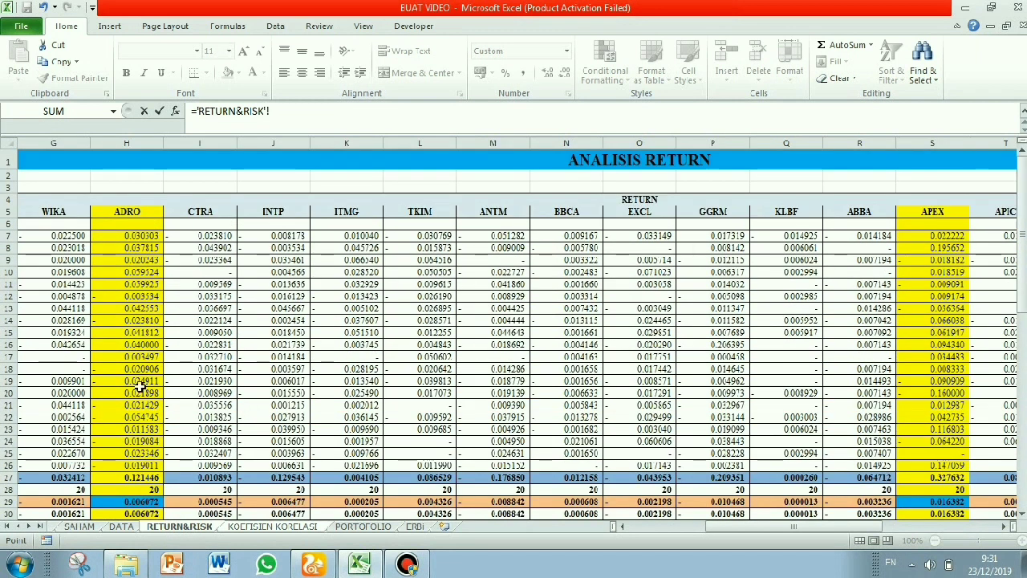
left_click(129, 238)
left_click(197, 111)
type("(")
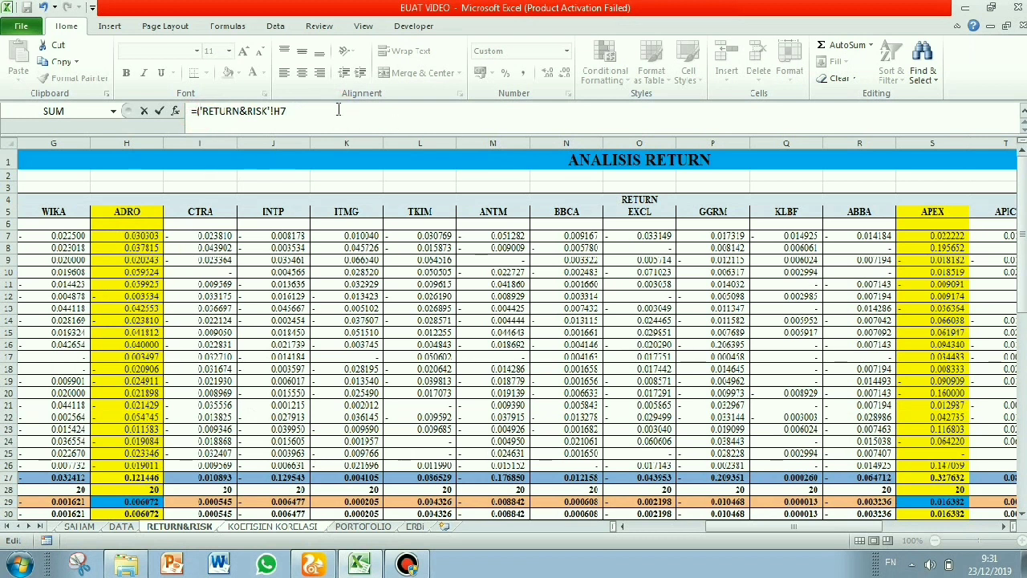
left_click(142, 503)
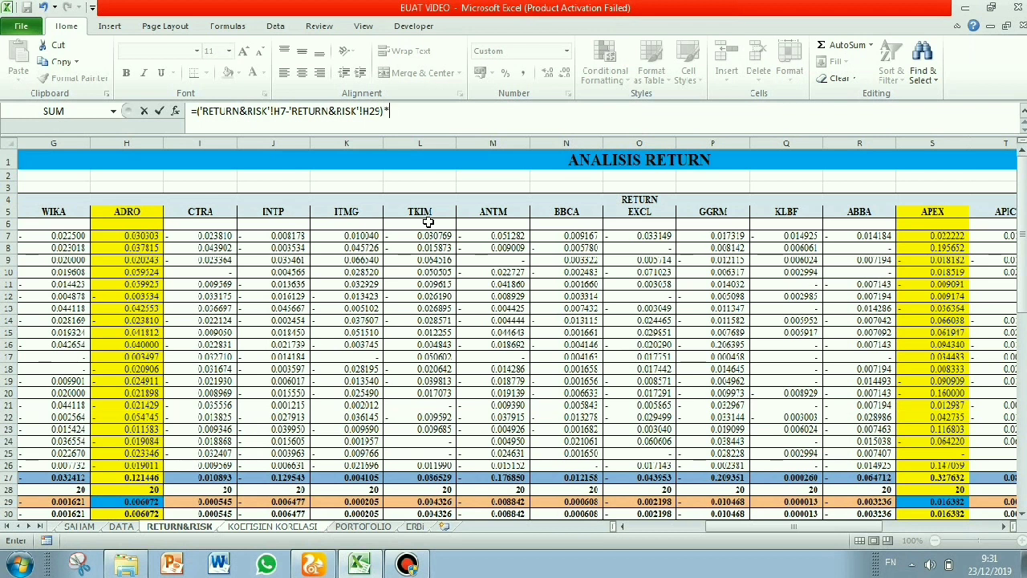
Step: Multiply ADRO's deviation in the formula by APEX's deviation, ('RETURN&RISK'!S7-'RETURN&RISK'!S29)
type(")*(")
left_click(967, 236)
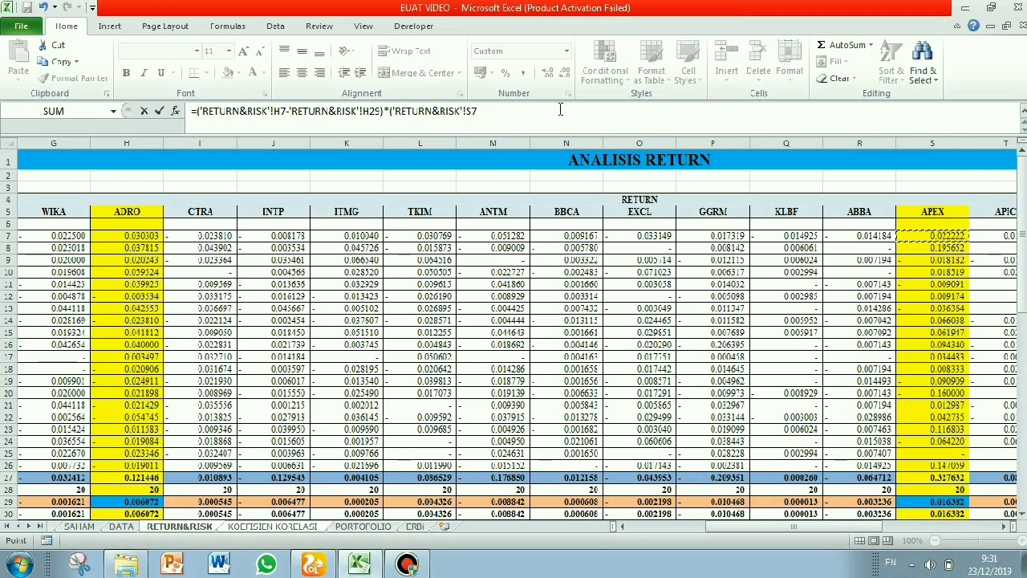
type("-")
left_click(955, 503)
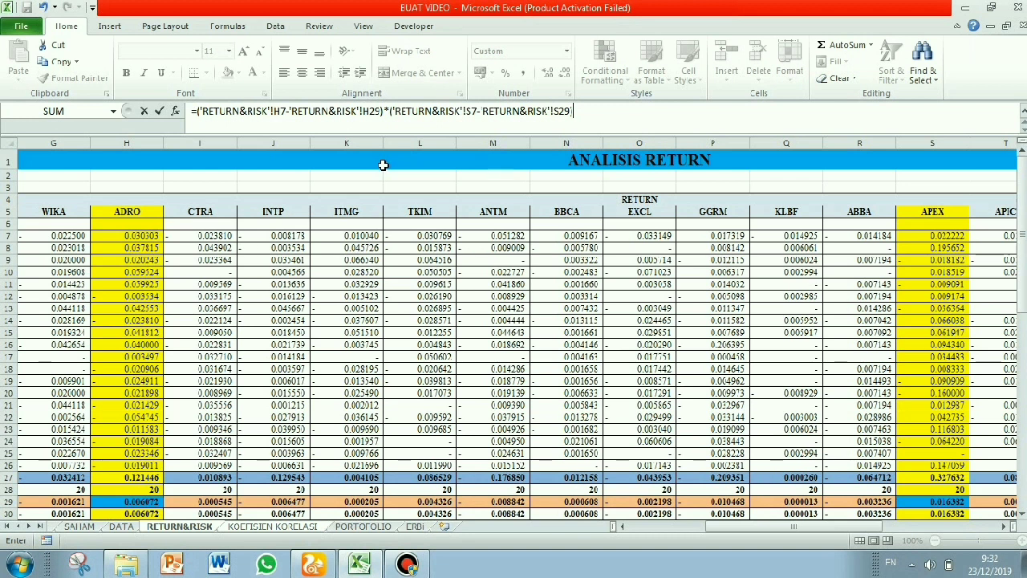
Step: Make the expected return references absolute as $H$29 and $S$29, and enter the covariance formula in C6
left_click(371, 110)
key("F4")
left_click(571, 110)
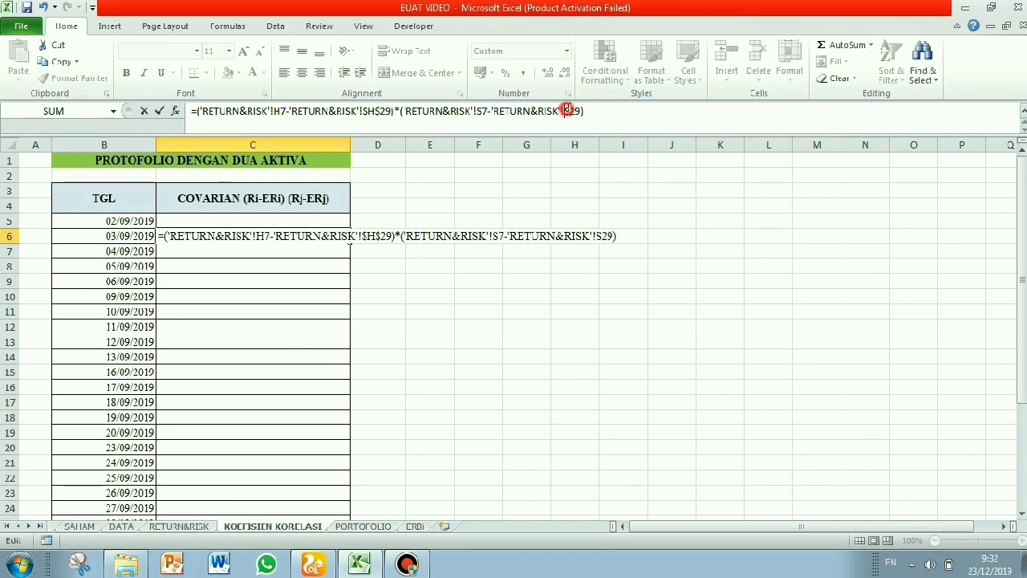
key("F4")
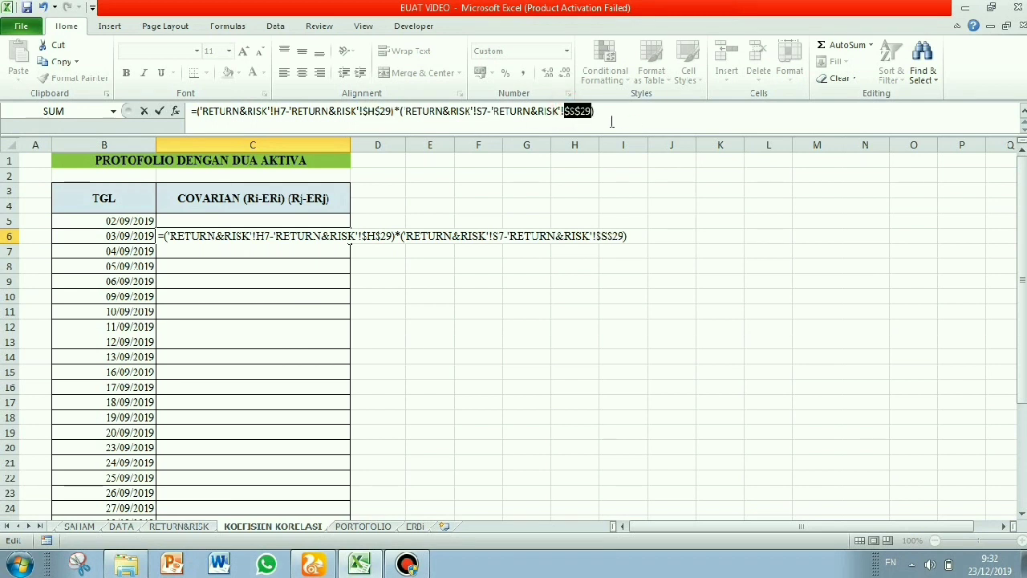
left_click(612, 120)
key("Return")
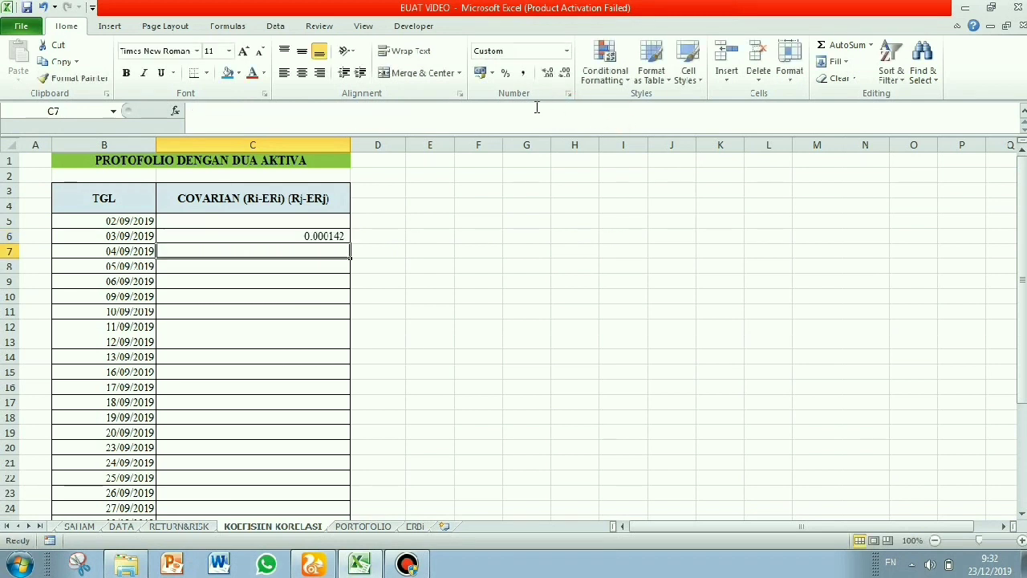
Step: Copy the C6 covariance formula down through C25 and check the filled column
left_click(337, 234)
left_click_drag(349, 242, 332, 466)
left_click(338, 463)
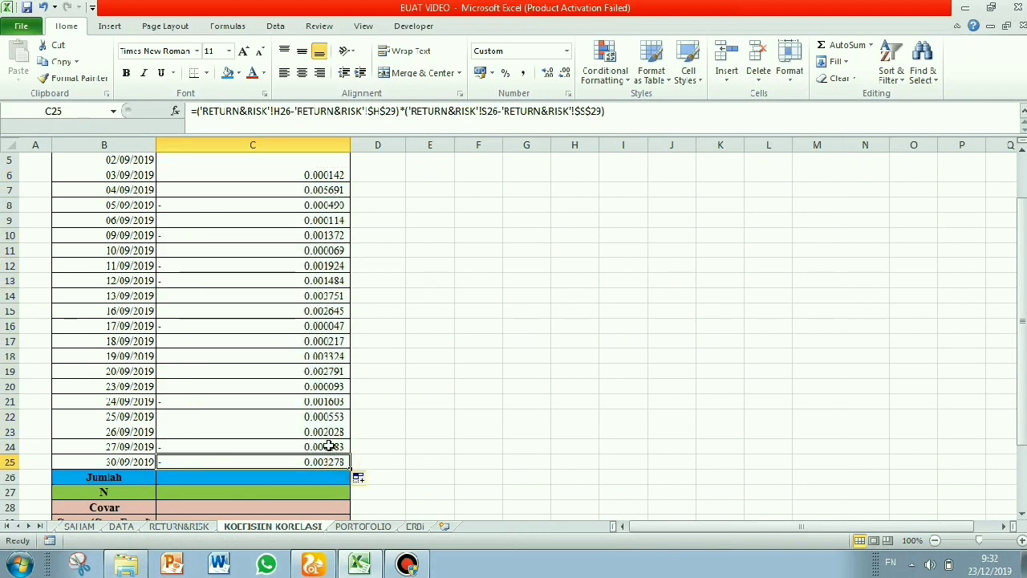
left_click(329, 446)
scroll(331, 377, "down", 2)
scroll(314, 369, "up", 3)
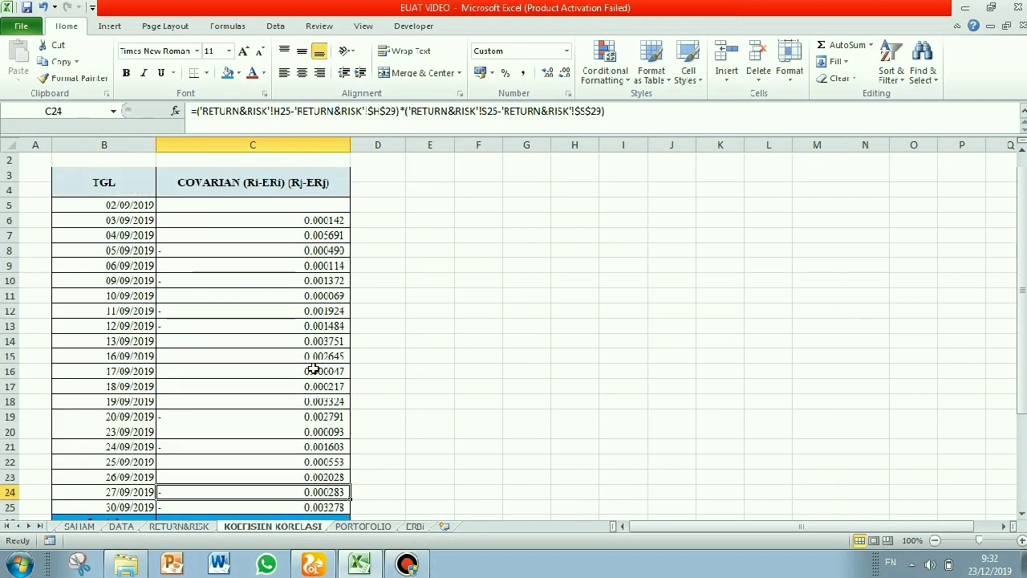
scroll(293, 259, "down", 4)
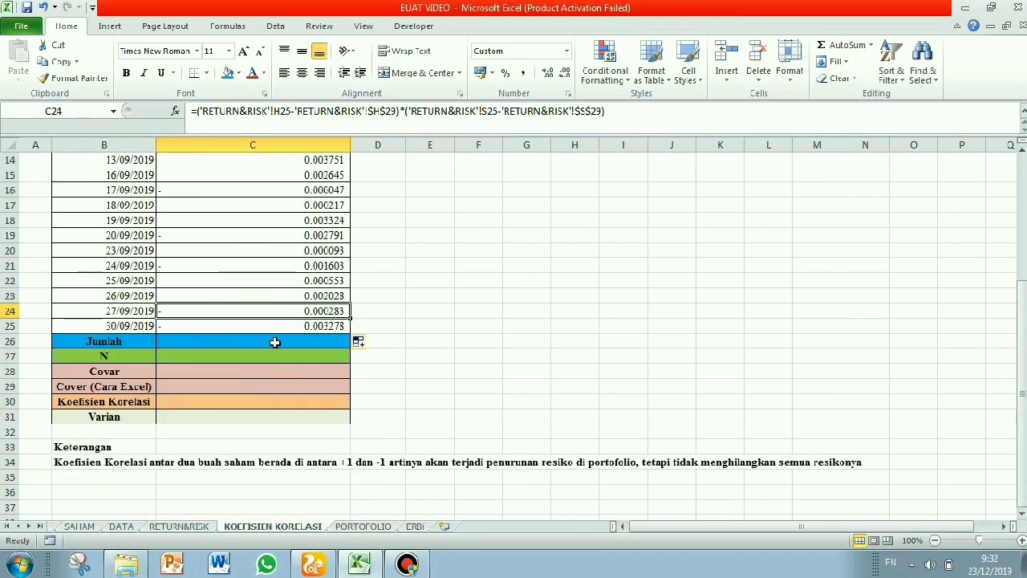
Step: Total the daily covariances in the Jumlah cell, C26, with =SUM(C6:C25)
left_click(274, 342)
scroll(792, 200, "up", 4)
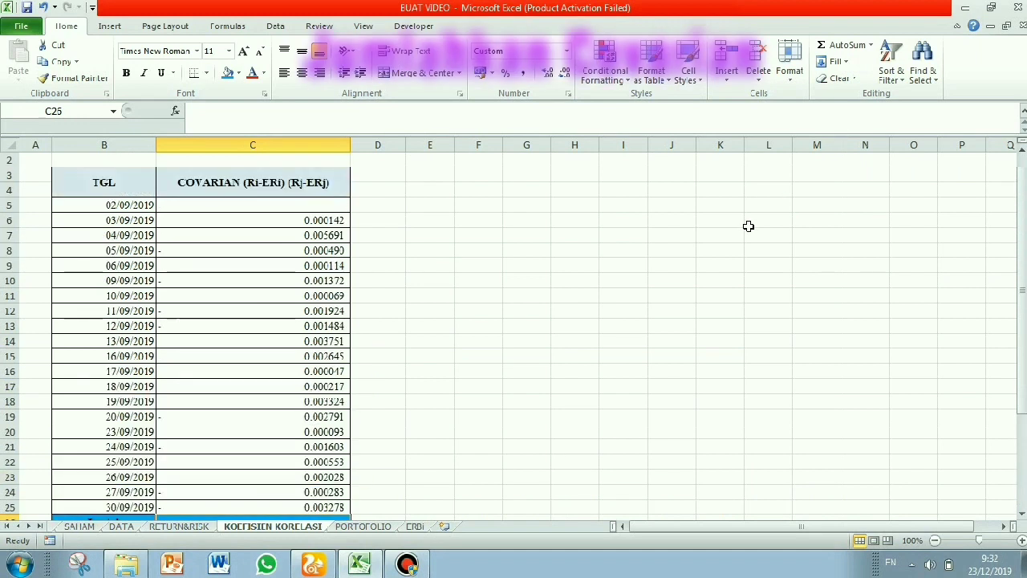
scroll(748, 226, "down", 1)
left_click(839, 44)
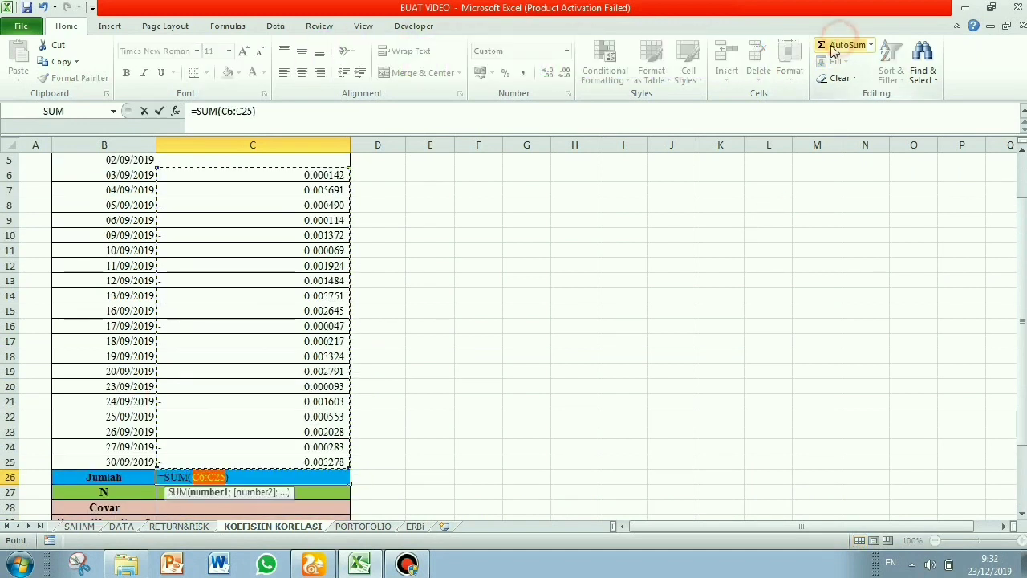
key("Return")
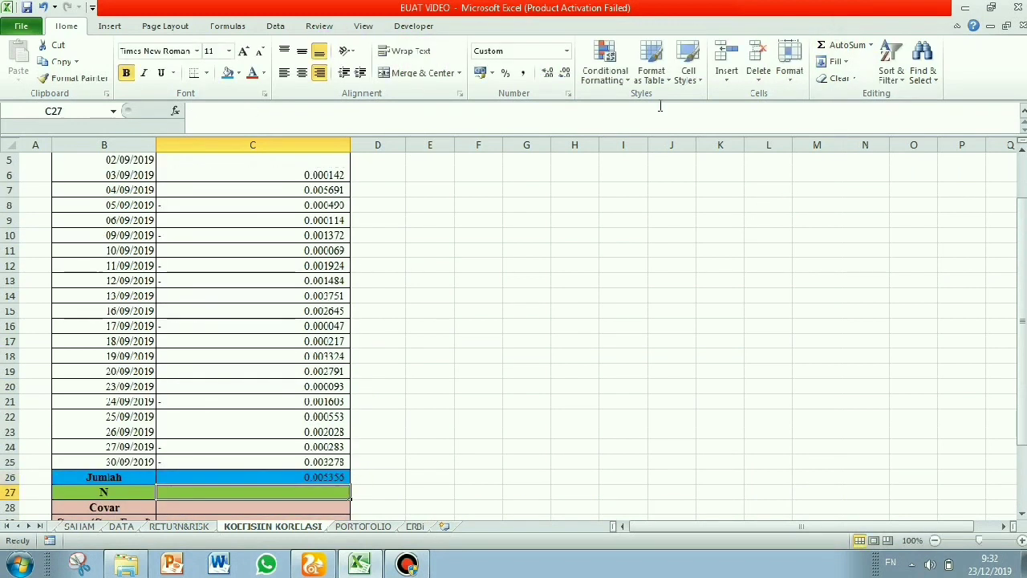
Step: Count the daily covariance values in the N cell, C27, with =COUNT(C6:C25)
type("=")
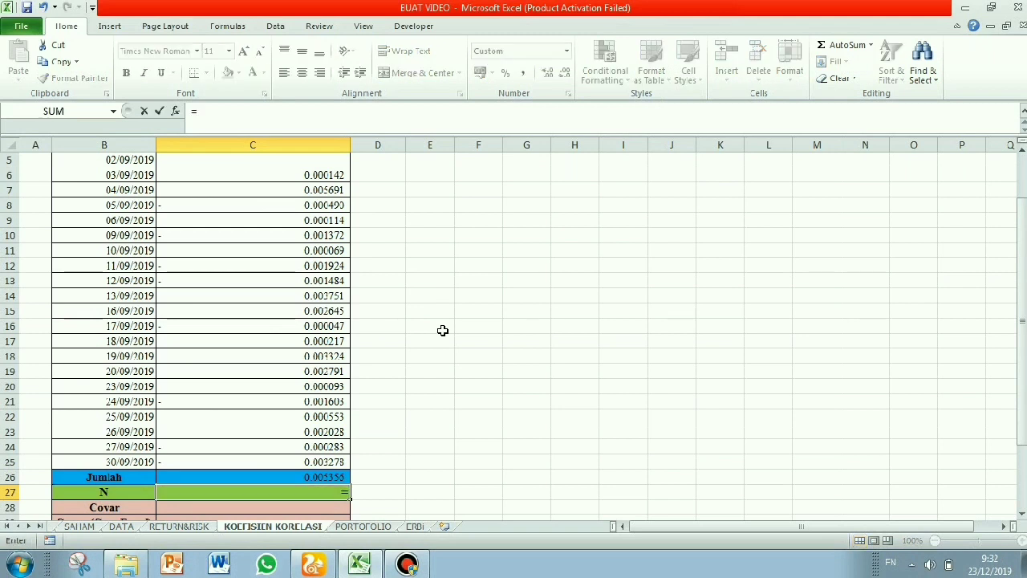
type("count")
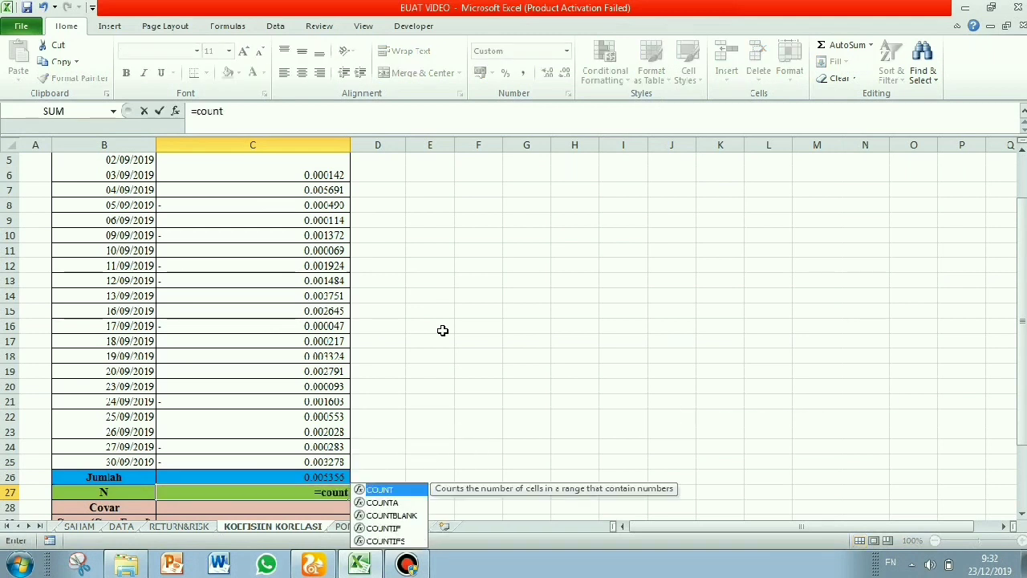
type("(")
scroll(399, 276, "up", 2)
left_click_drag(296, 235, 312, 460)
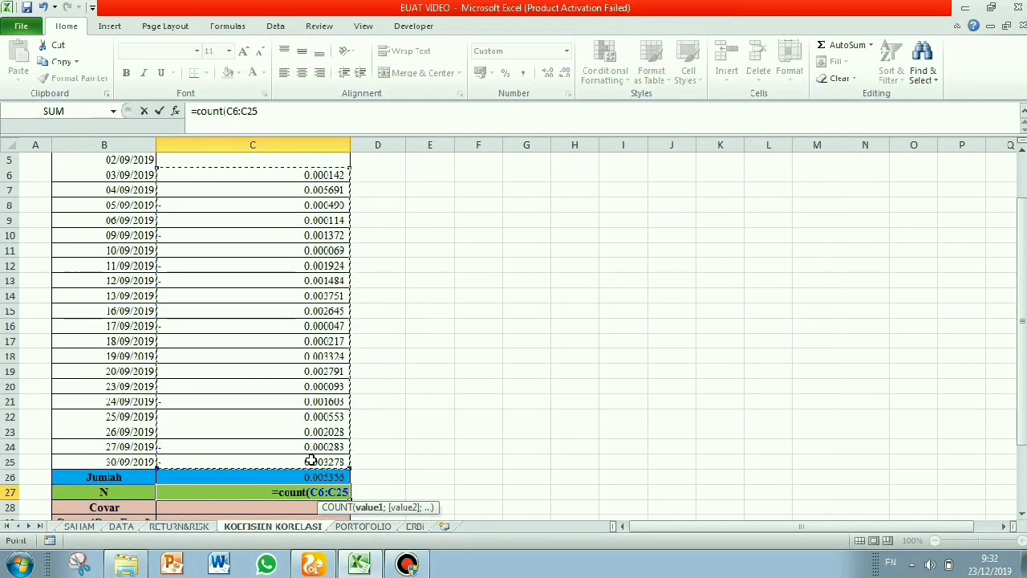
type(")")
key("Return")
Step: Calculate Covar in C28 by dividing Jumlah by N with =C26/C27
scroll(312, 473, "down", 3)
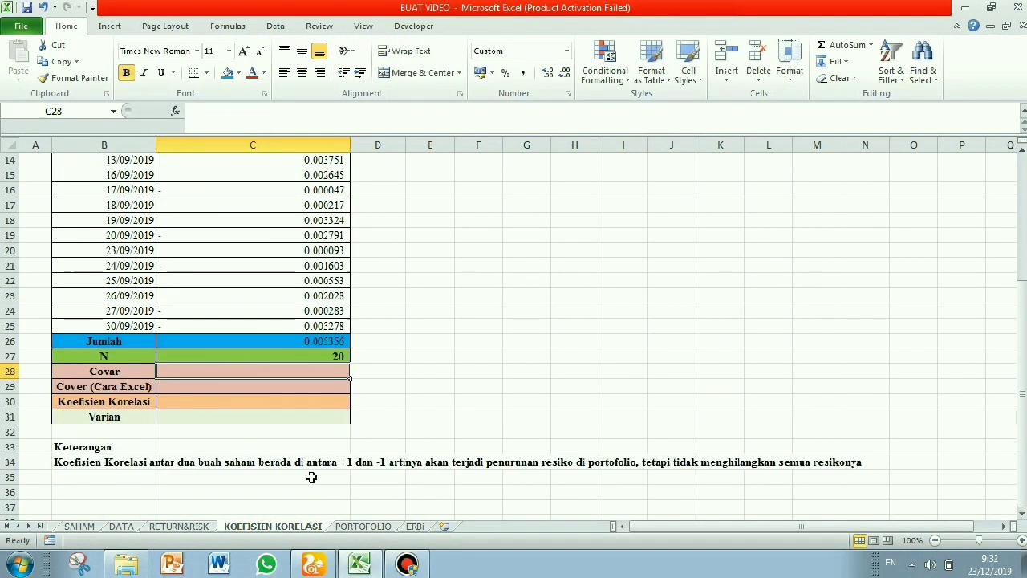
type("=")
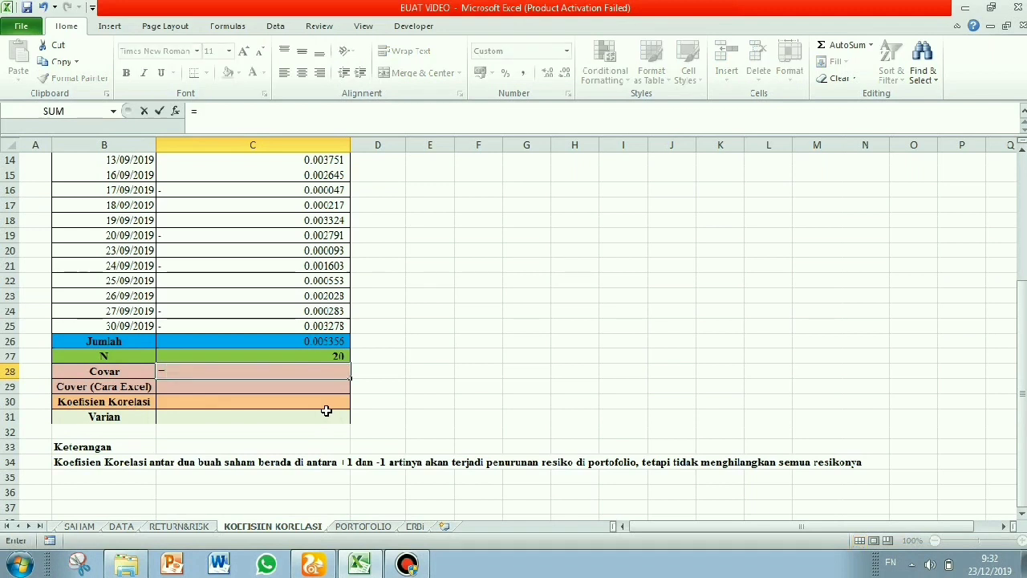
key("Up")
key("Up")
type("/")
key("Up")
key("Return")
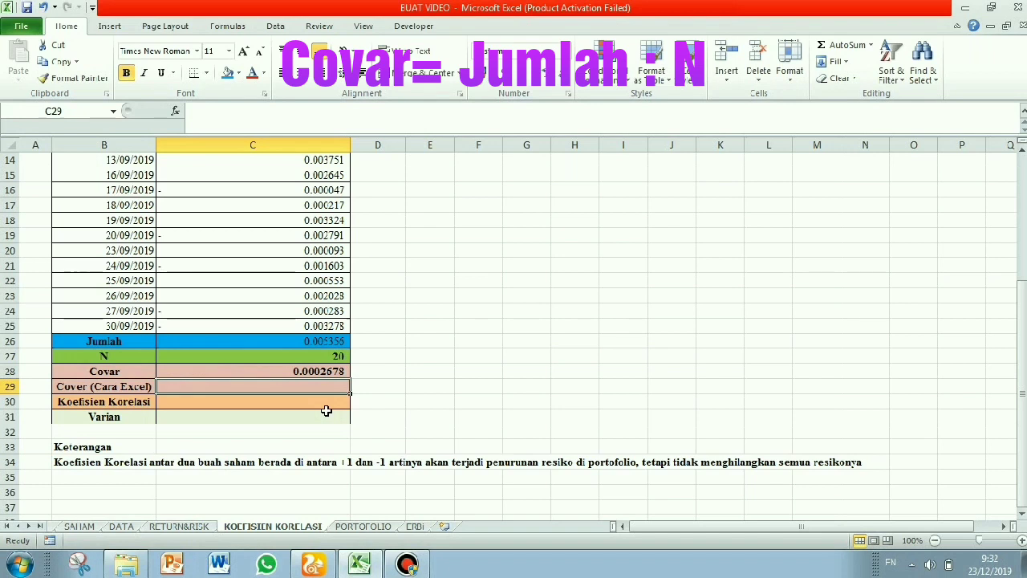
Step: Calculate Cover (Cara Excel) in C29 with =COVAR('RETURN&RISK'!H7:H26;'RETURN&RISK'!S7:S26)
type("=")
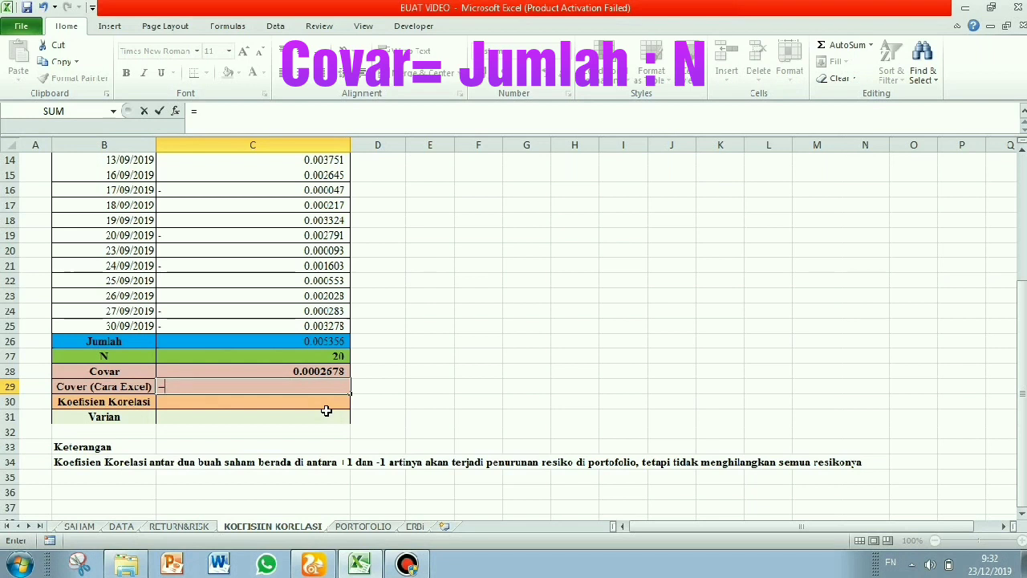
type("covar")
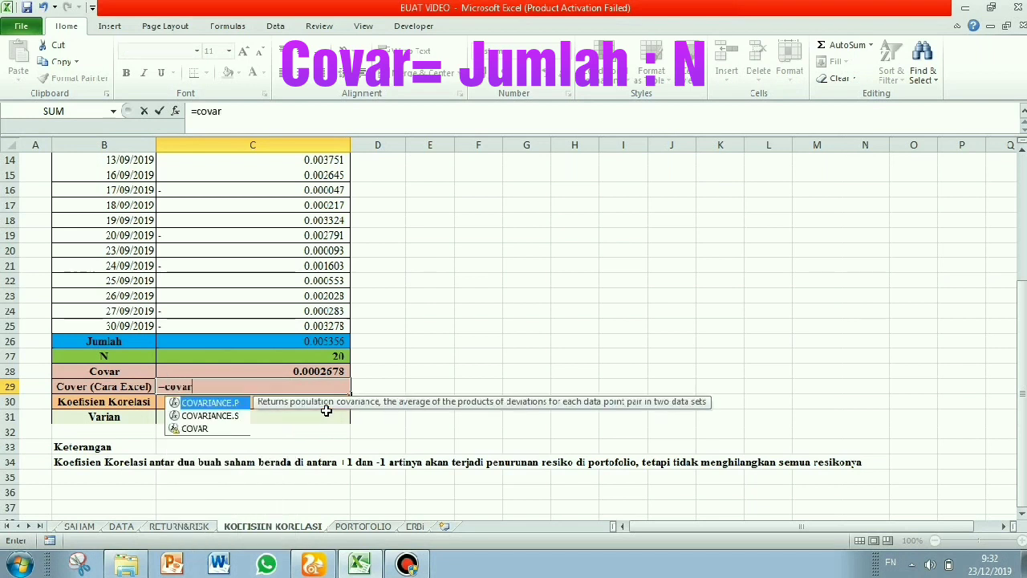
type("(")
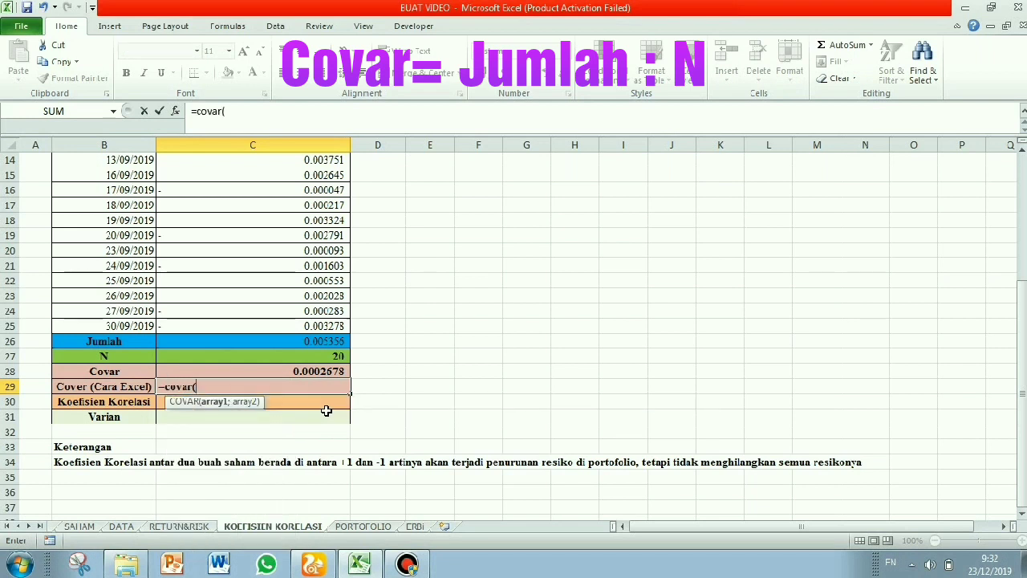
left_click(195, 527)
left_click_drag(128, 238, 127, 466)
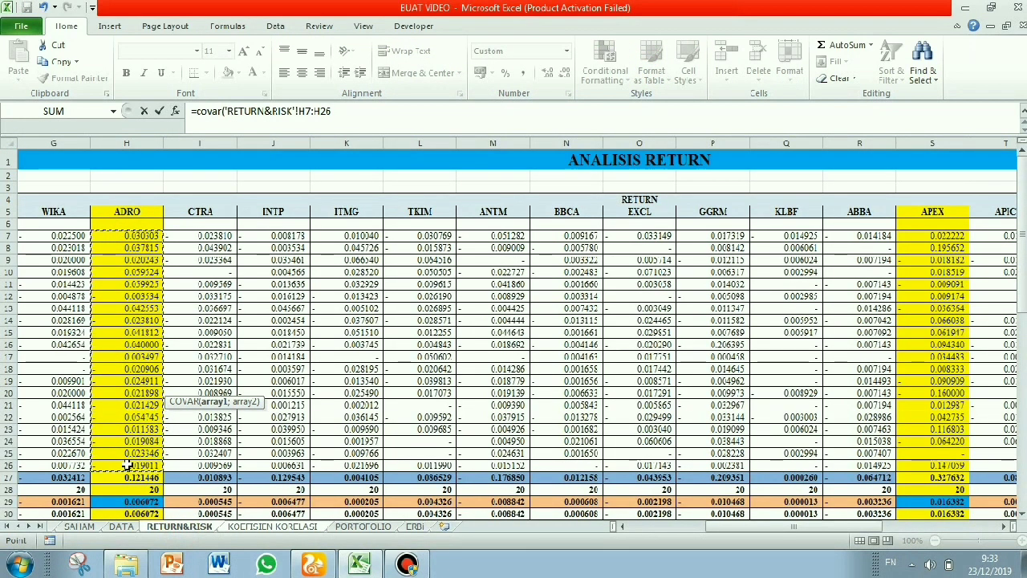
type(";")
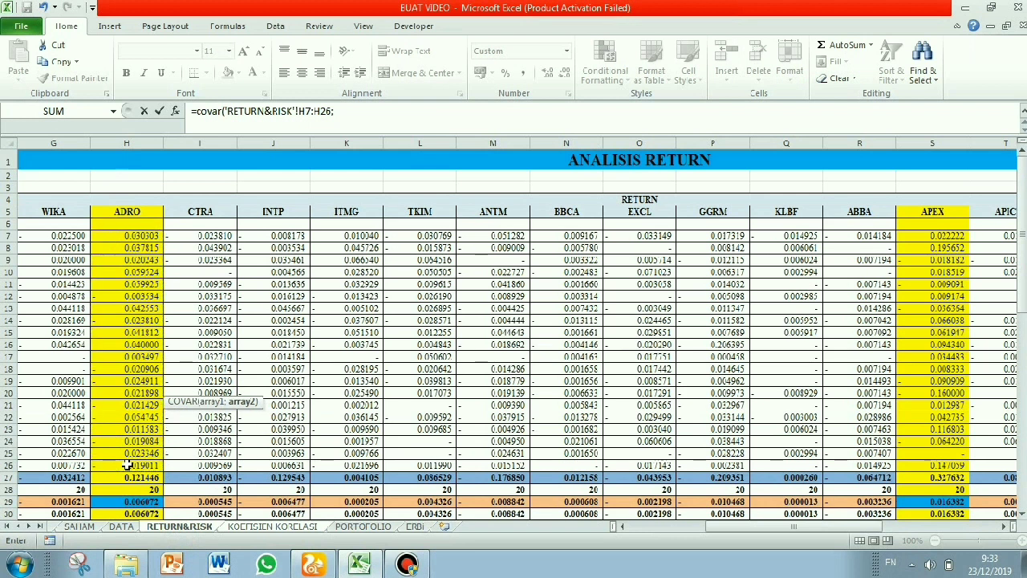
left_click(941, 234)
left_click_drag(940, 235, 960, 467)
left_click(478, 113)
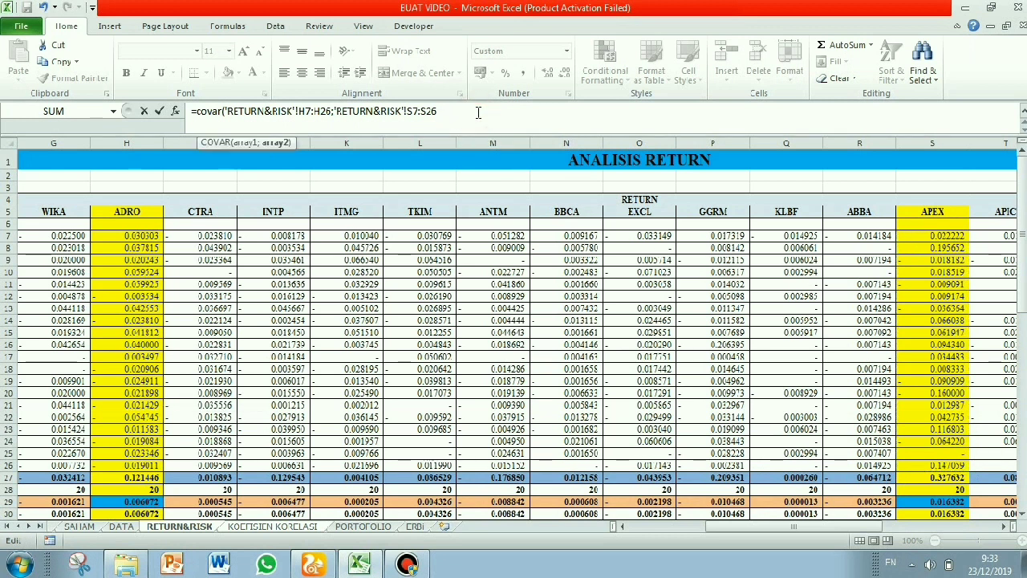
key("Return")
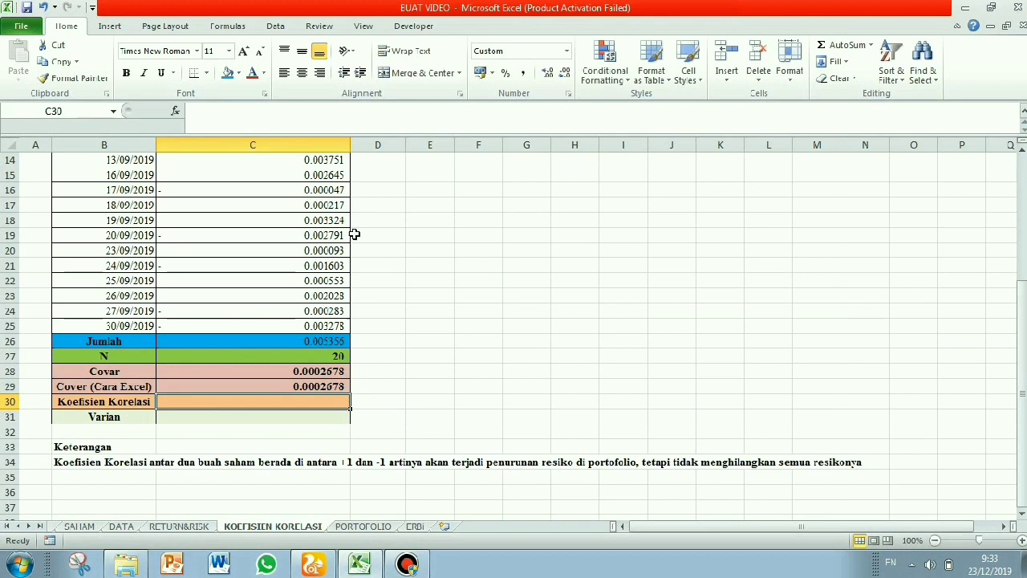
Step: Compare the manual Covar in C28 with the Excel function's covariance in C29, and select the Koefisien Korelasi cell, C30
left_click(338, 386)
left_click(321, 372)
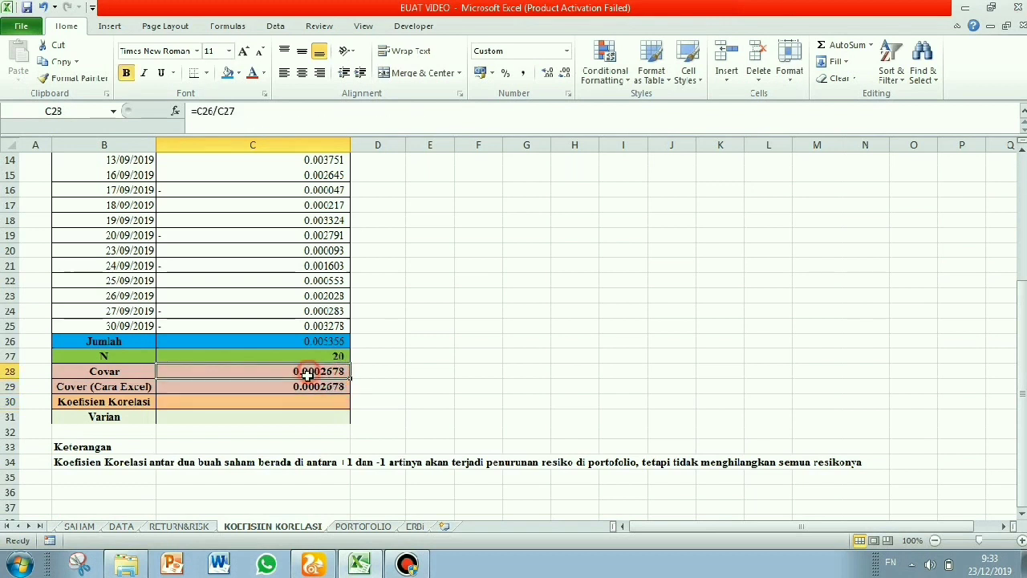
left_click(305, 388)
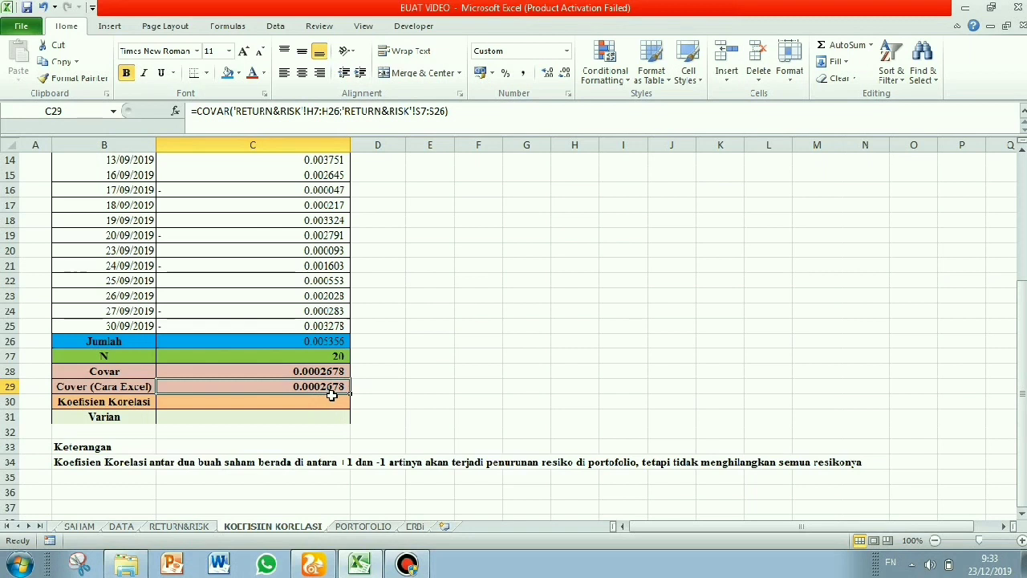
left_click(321, 371)
left_click(324, 387)
left_click(321, 367)
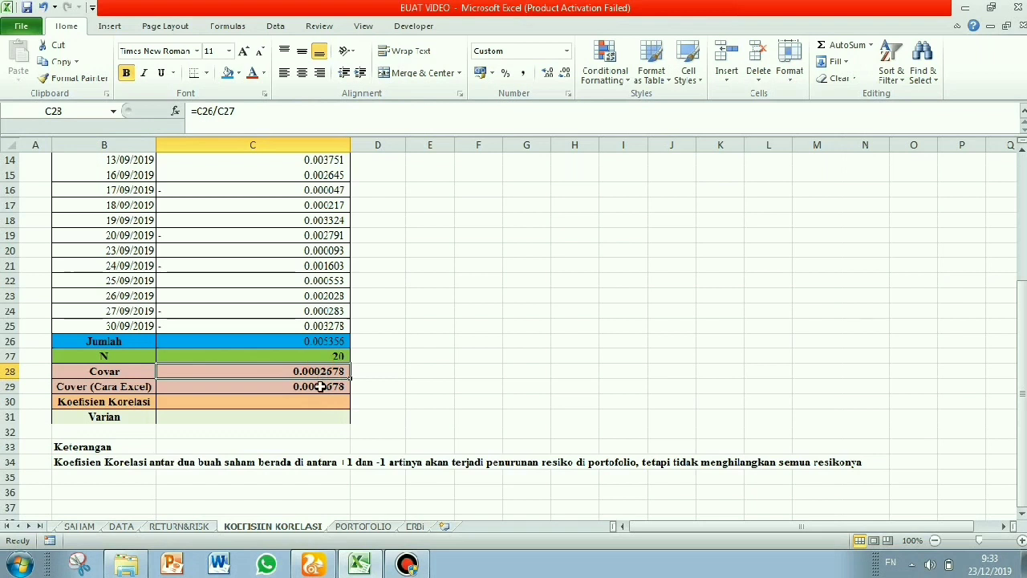
left_click(321, 386)
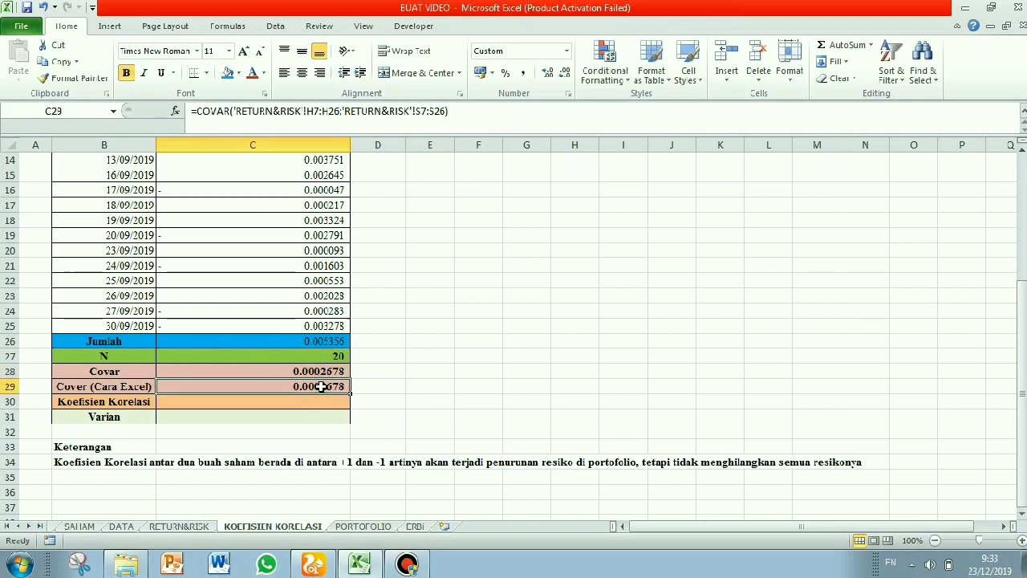
left_click(297, 401)
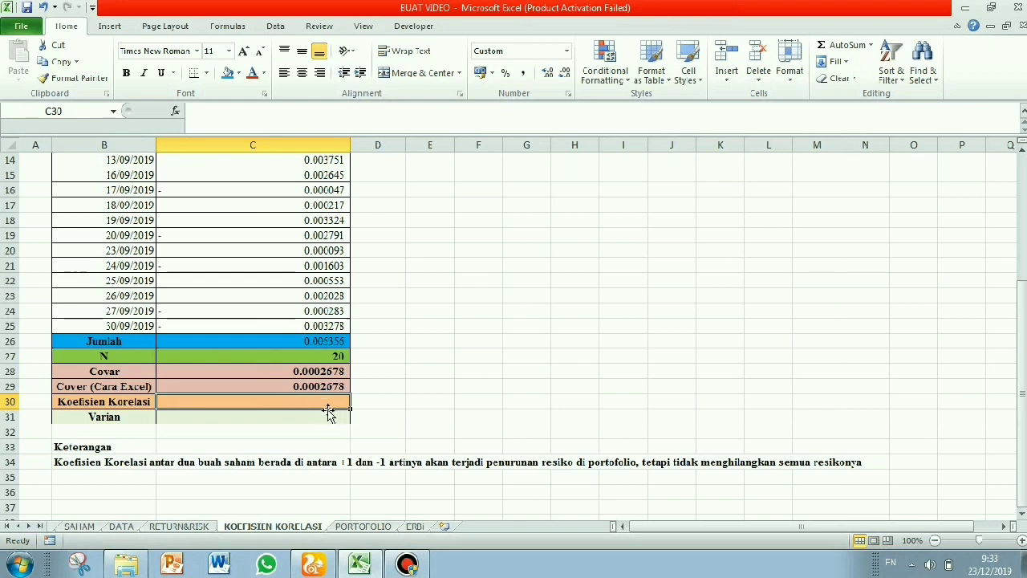
Step: Calculate Koefisien Korelasi in C30 by dividing Covar by both stocks' risks with =C28/('RETURN&RISK'!H62*'RETURN&RISK'!S62)
type("=")
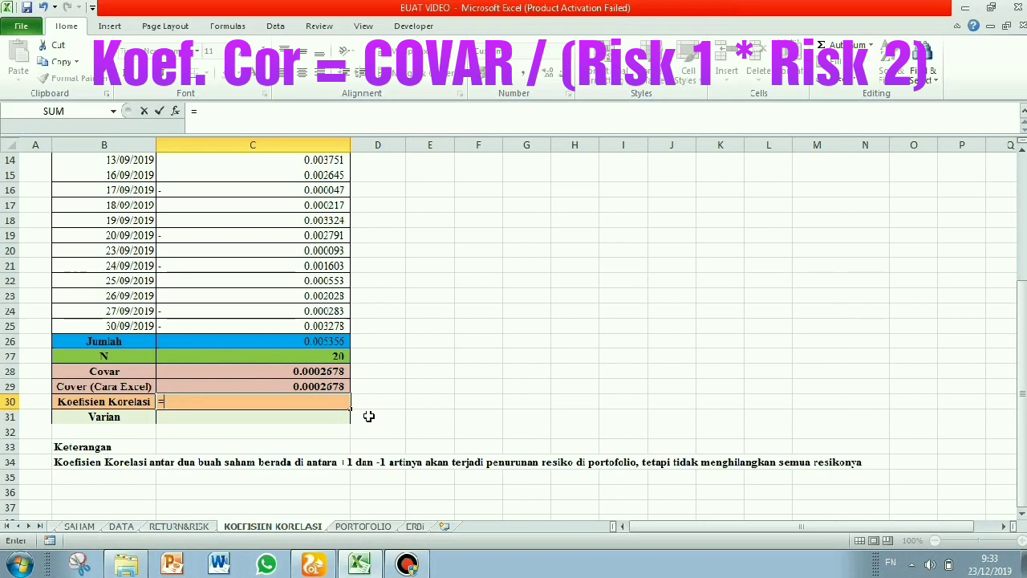
left_click(313, 371)
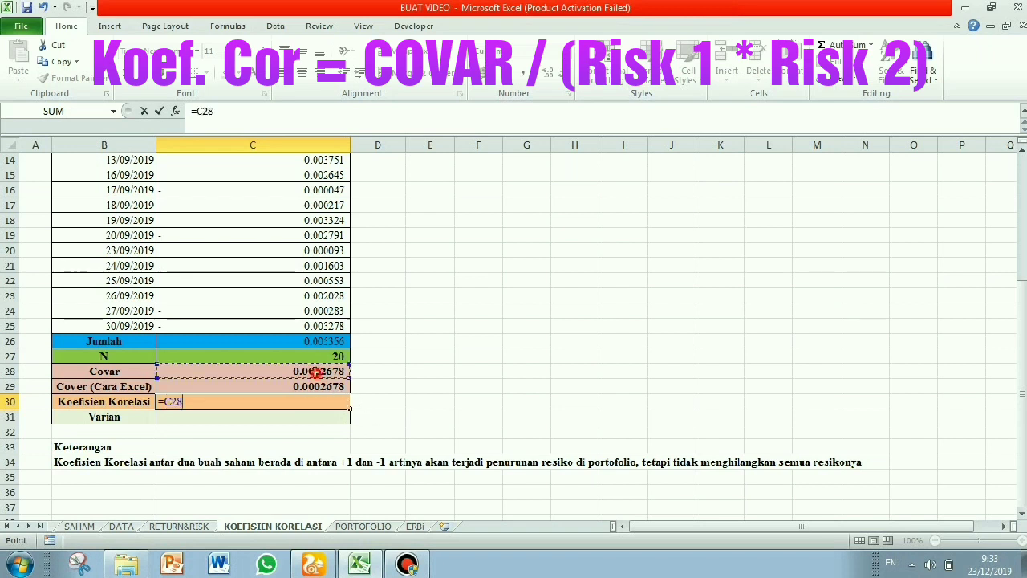
type("/(")
left_click(179, 527)
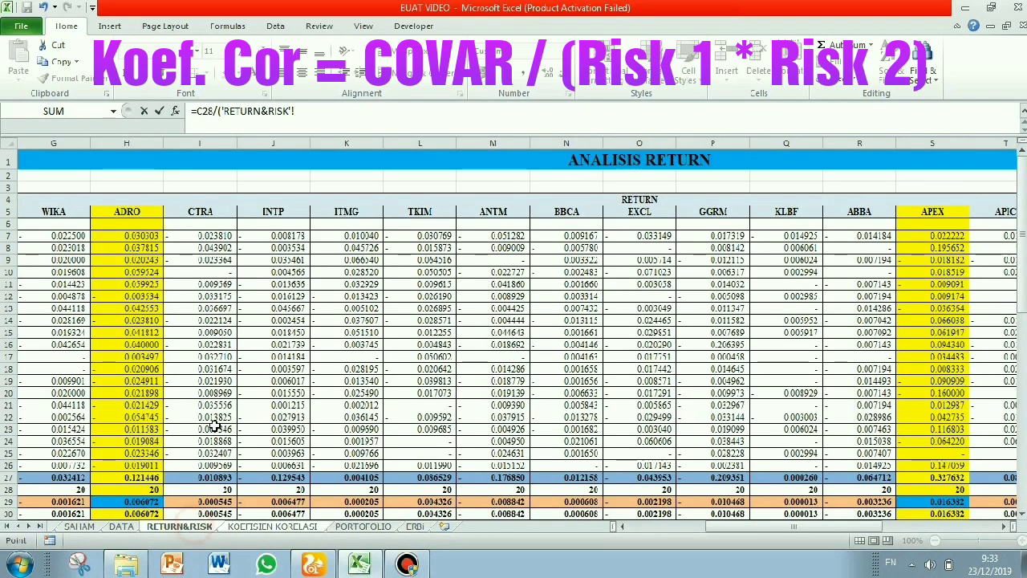
scroll(137, 305, "down", 15)
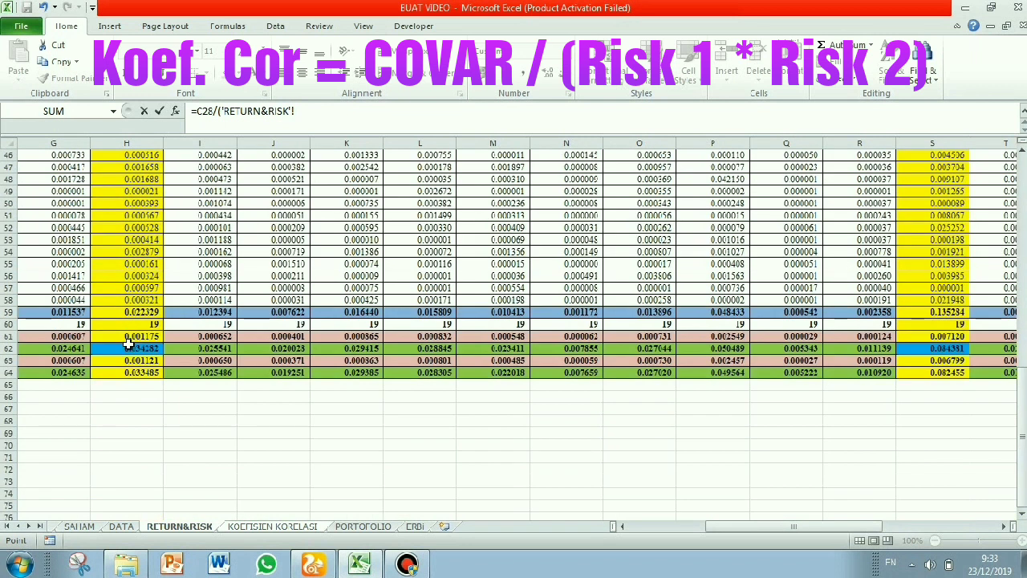
left_click(128, 348)
left_click(328, 107)
type("*")
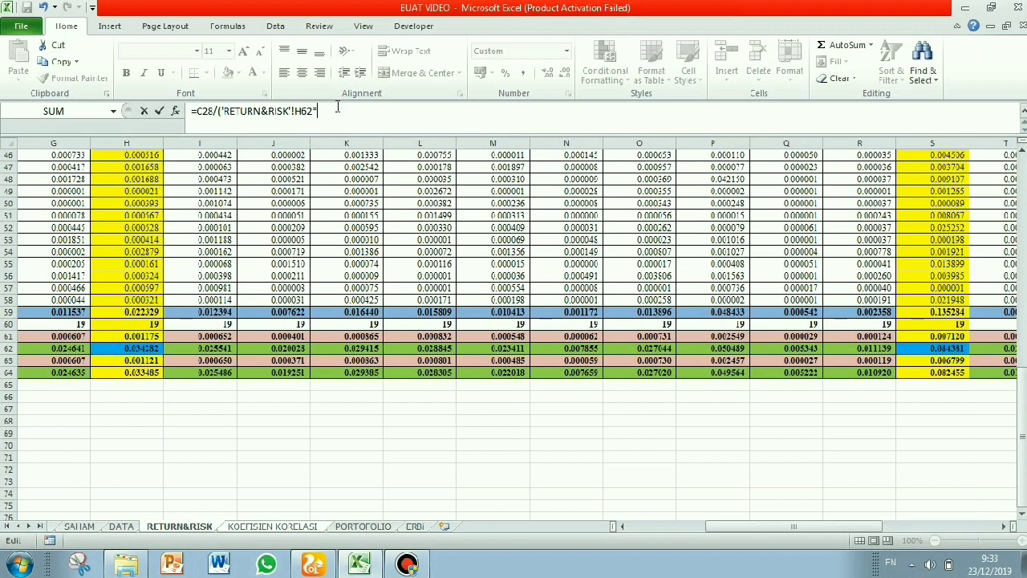
left_click(953, 349)
type(")")
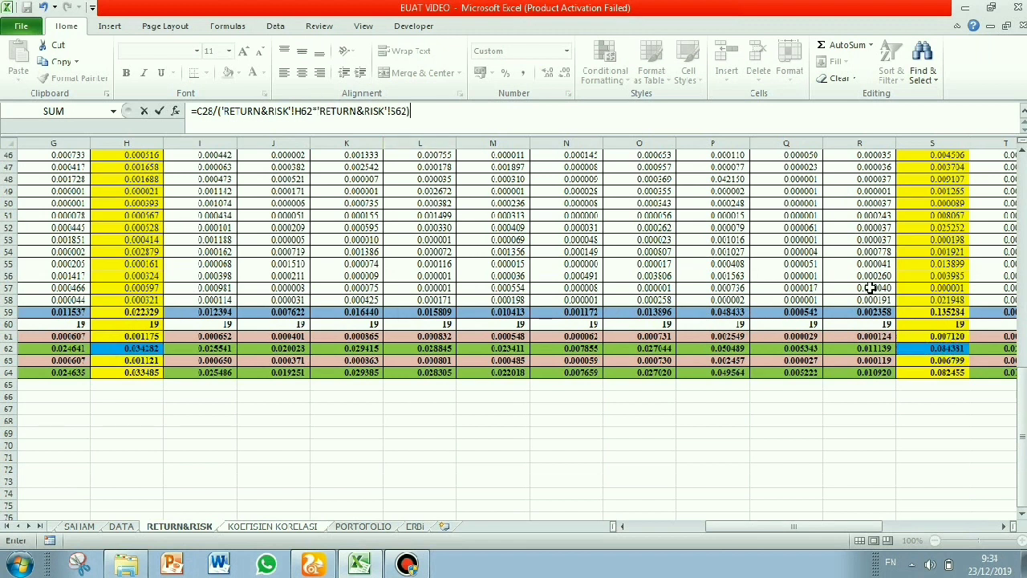
key("Return")
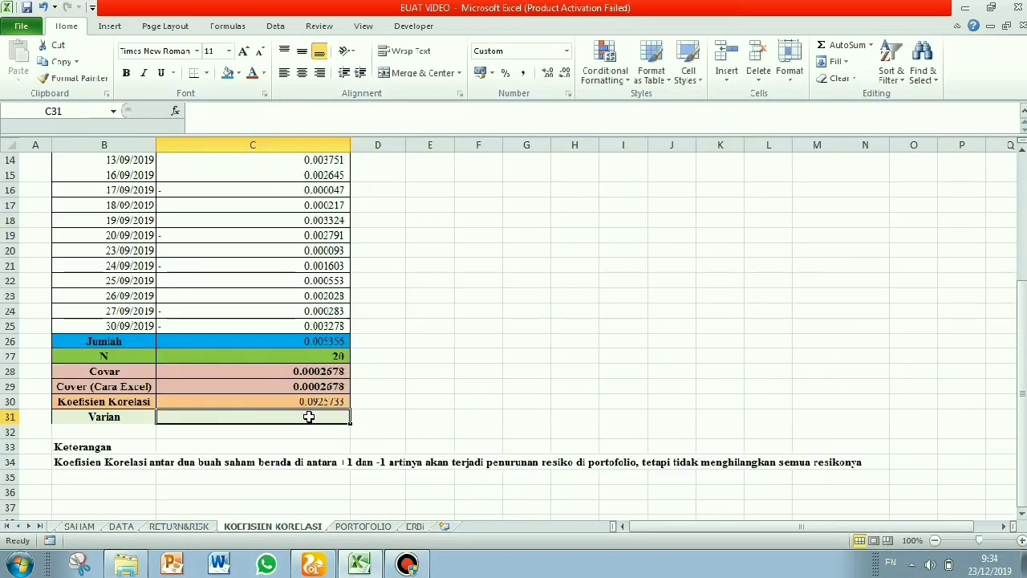
scroll(345, 397, "up", 2)
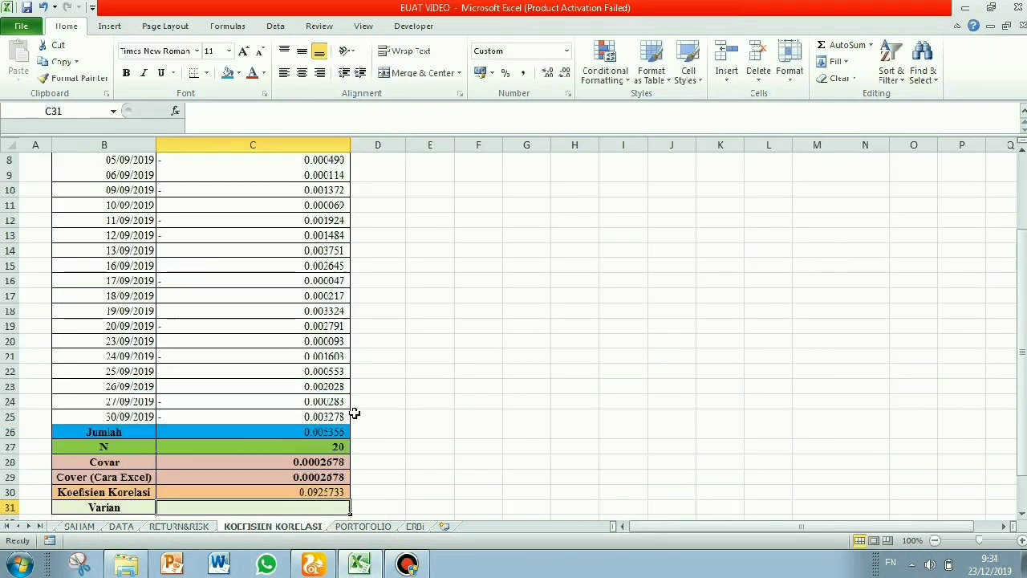
scroll(357, 402, "down", 2)
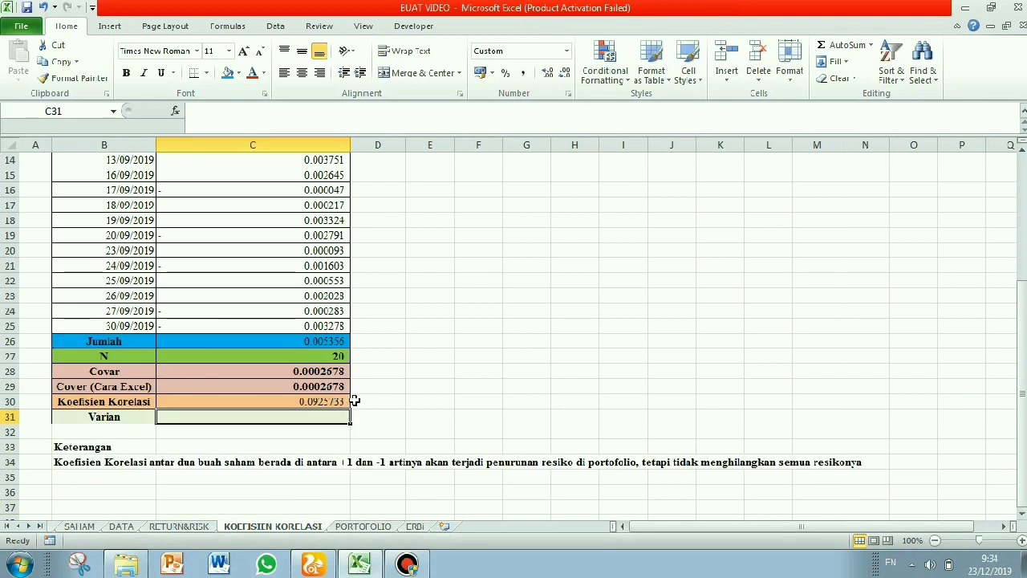
left_click(329, 402)
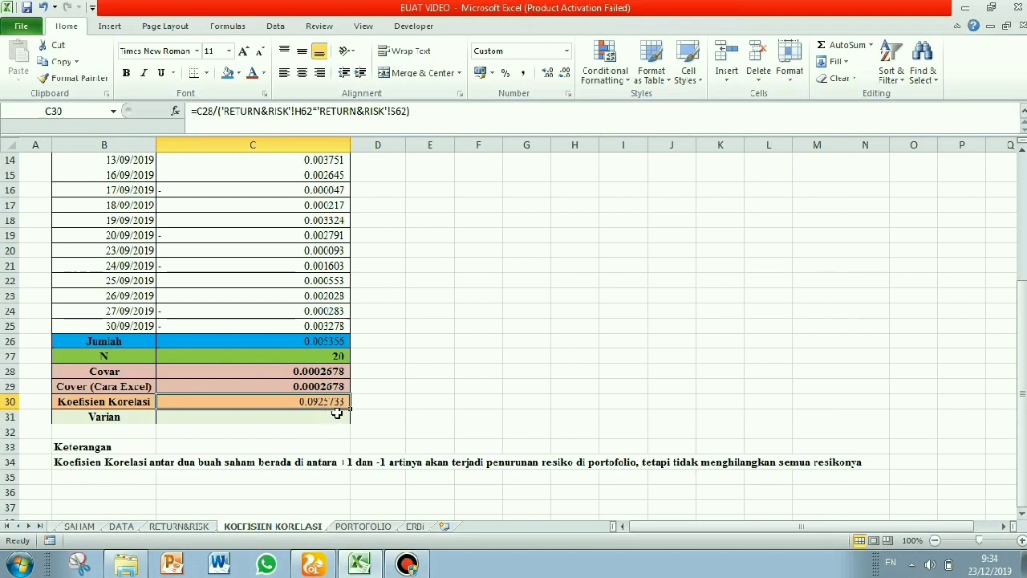
left_click(325, 419)
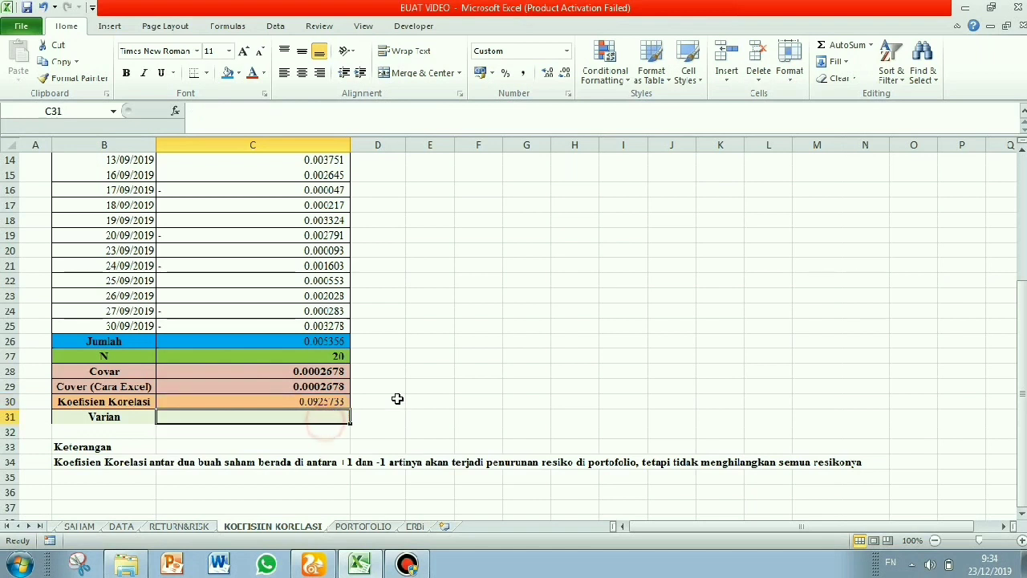
Step: Enter the heading Porsi in E28 and add Adro in E29 with a 65% share in F29
left_click(434, 366)
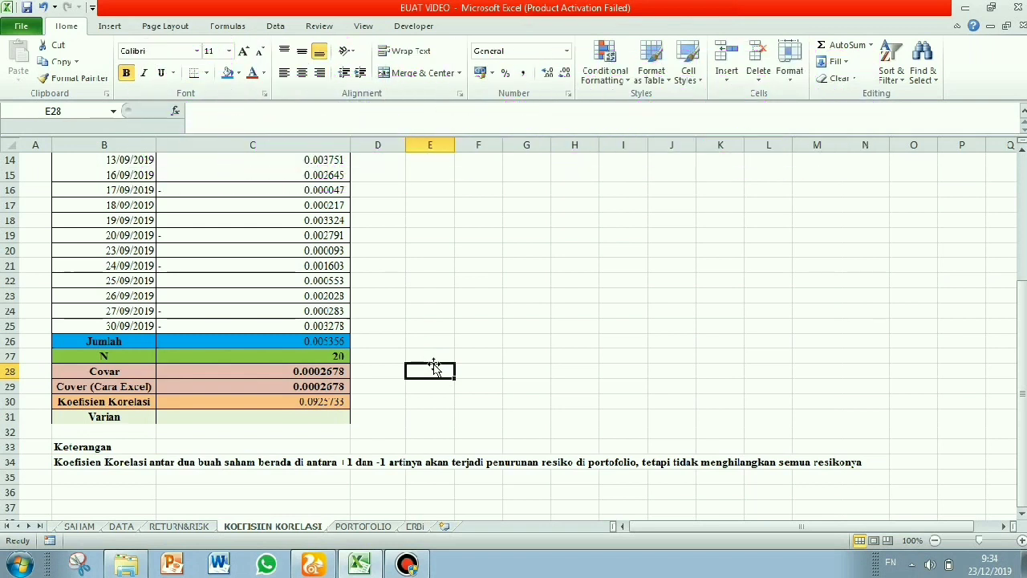
type("po")
key("BackSpace")
key("BackSpace")
type("Porsi")
key("Return")
type("Adro")
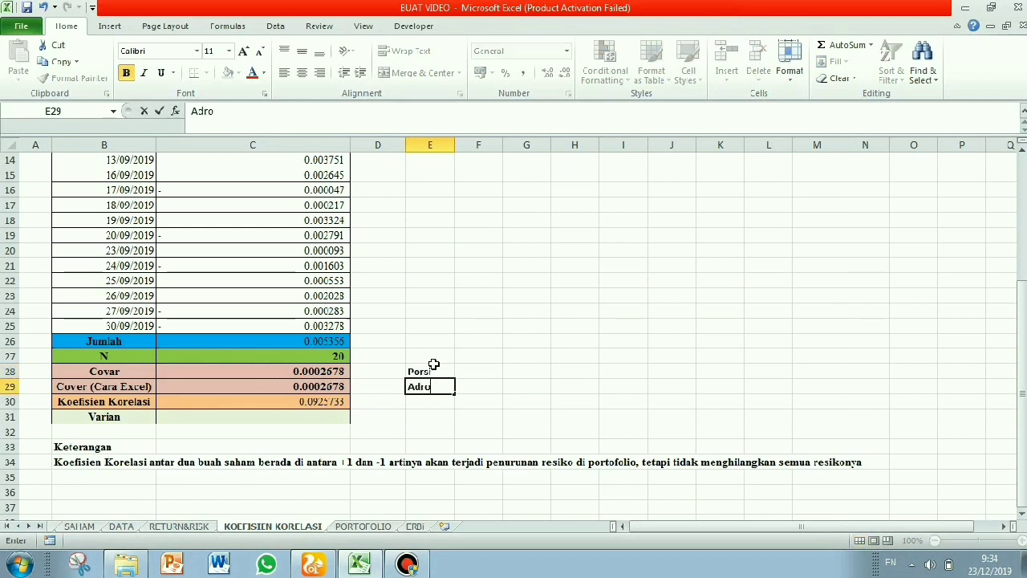
key("Tab")
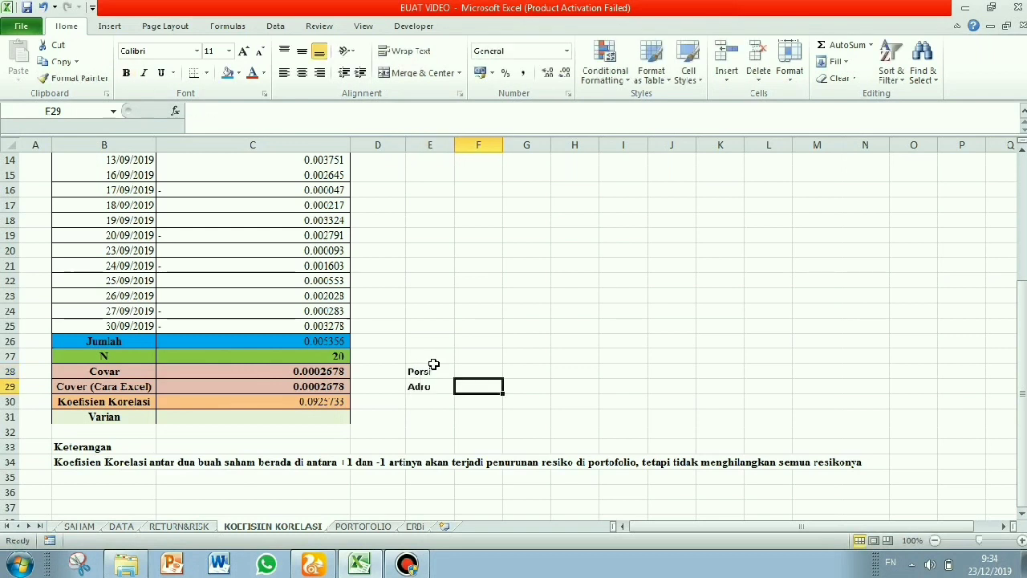
type("65%")
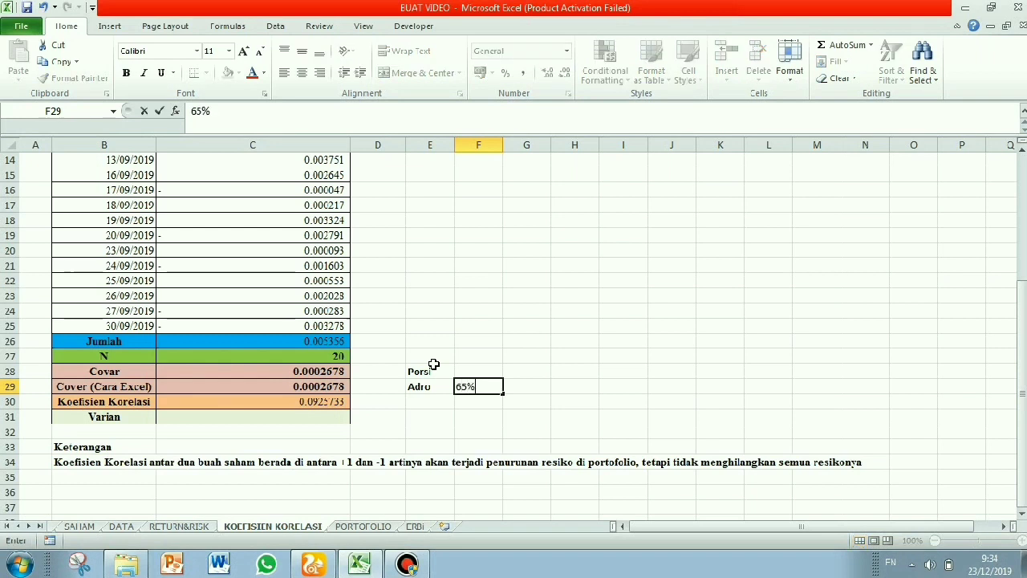
key("Return")
Step: Add Apex in E30 with a 35% share in F30
key("Left")
type("Apex")
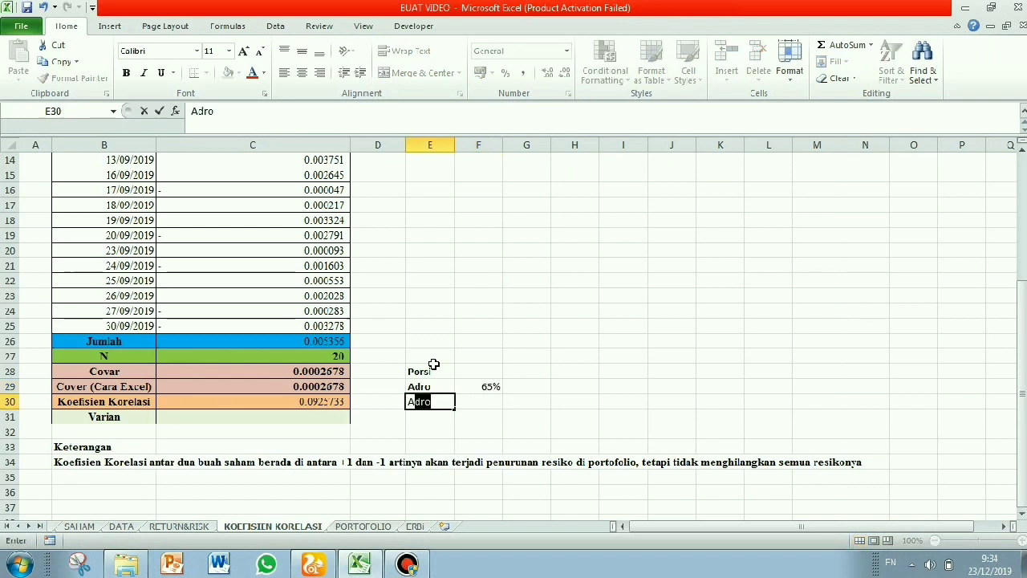
key("Tab")
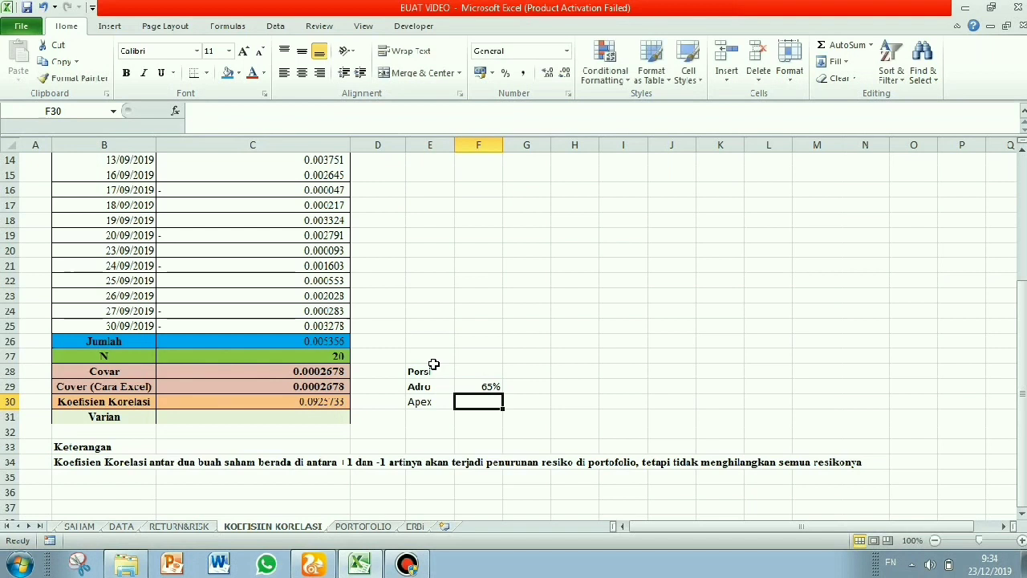
type("35%")
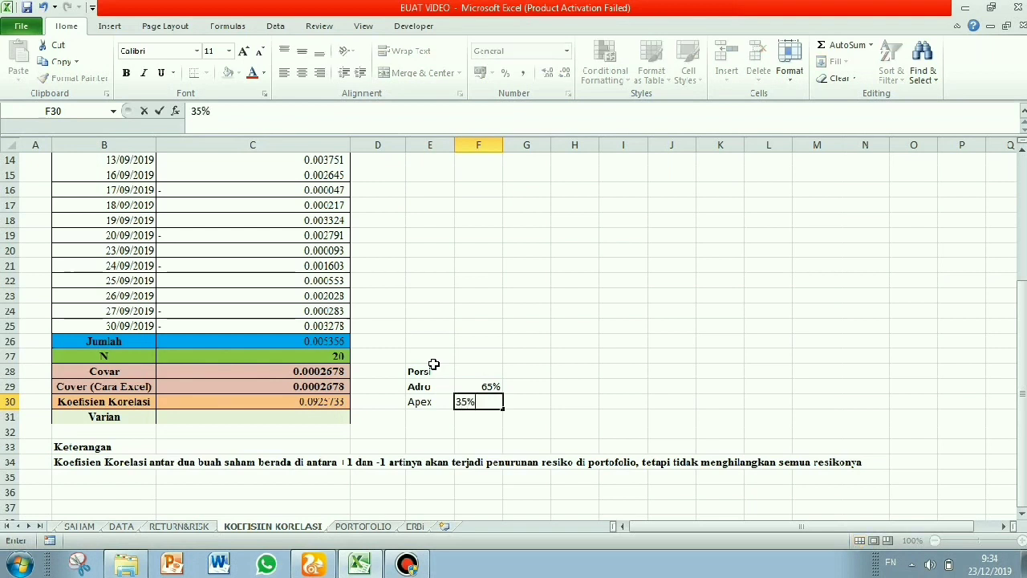
key("Return")
Step: Begin the Varian formula in C31 with the squared-weight risk terms =(65%^2)*('RETURN&RISK'!H62^2)+(35%^2)*('RETURN&RISK'!S62^2)+
left_click(295, 419)
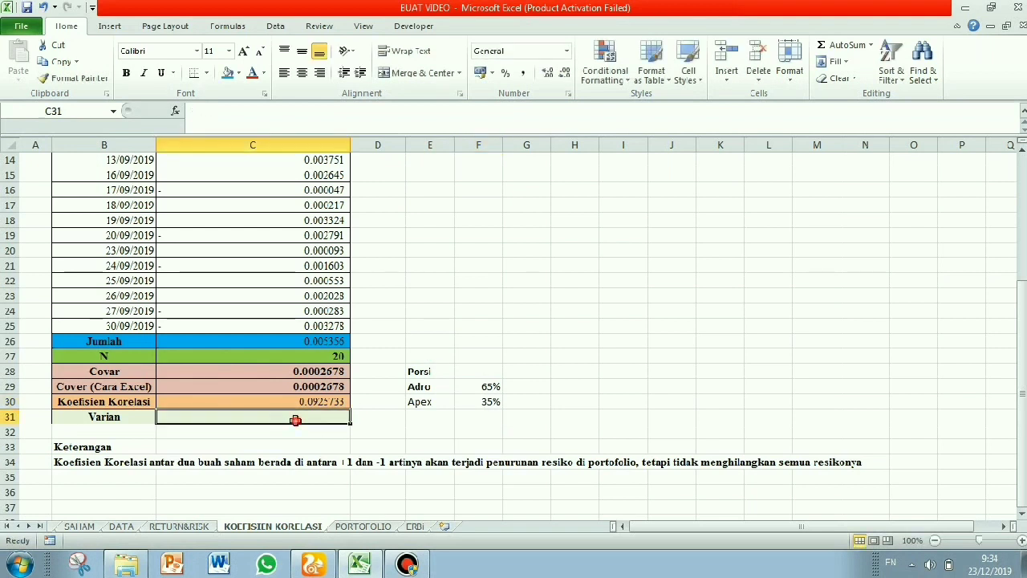
left_click(218, 119)
type("=")
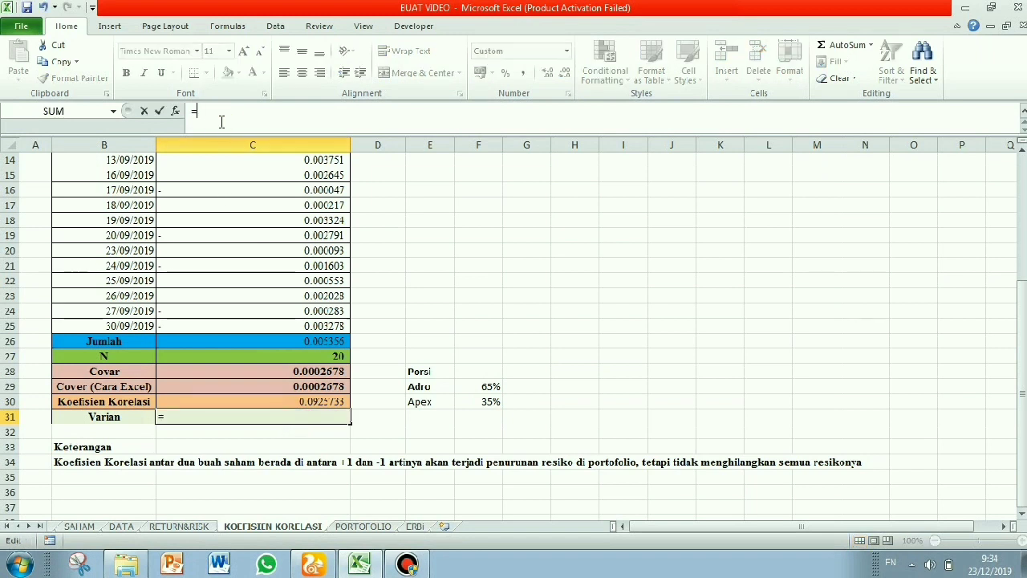
type("(65%^2)*(")
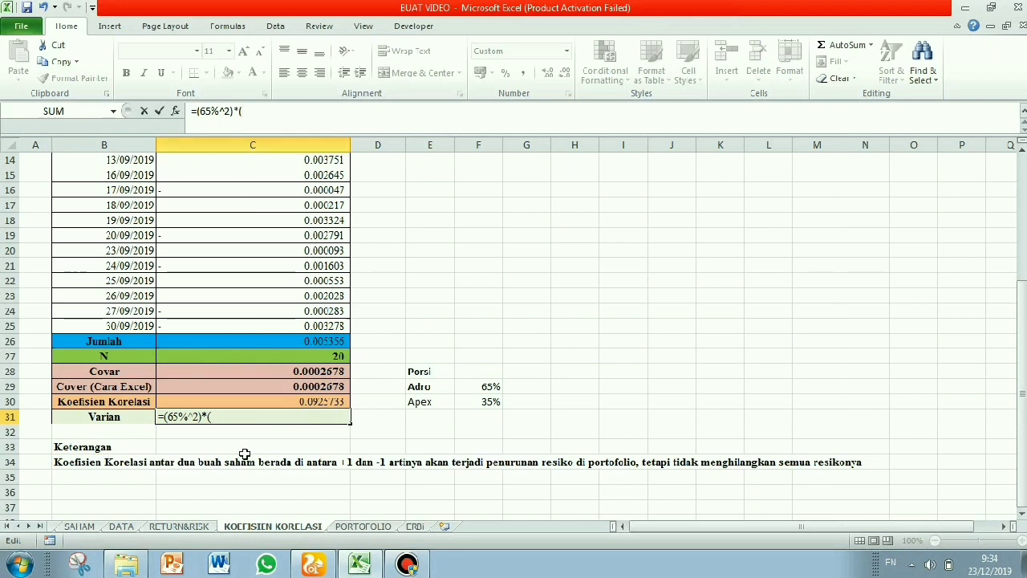
left_click(201, 529)
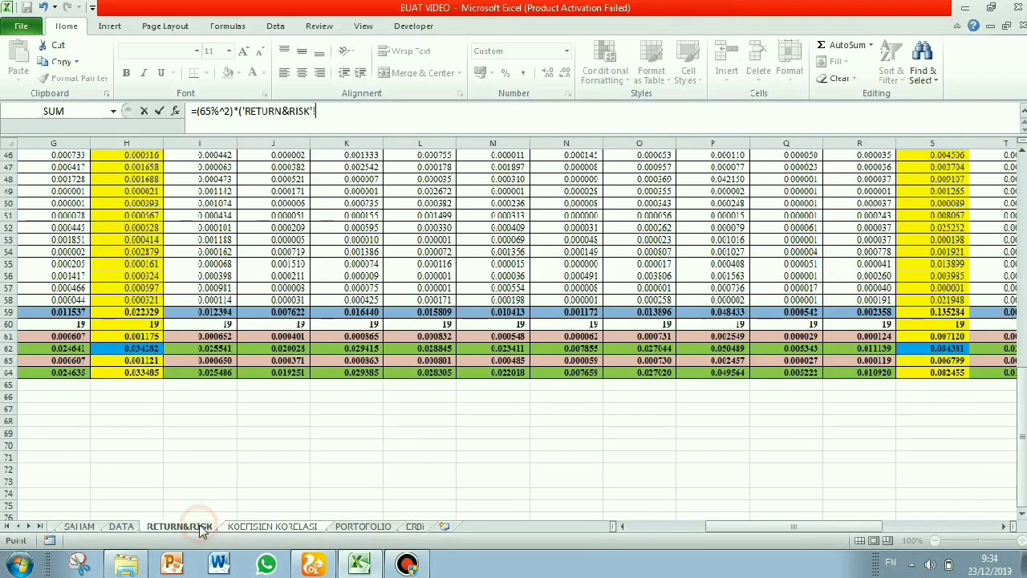
left_click(138, 349)
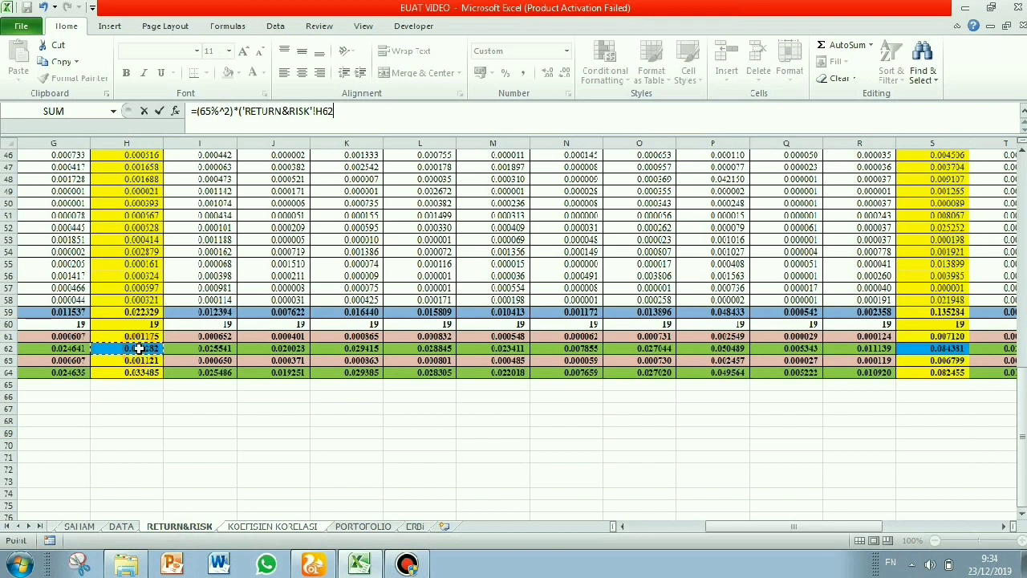
type("^2)+(35%")
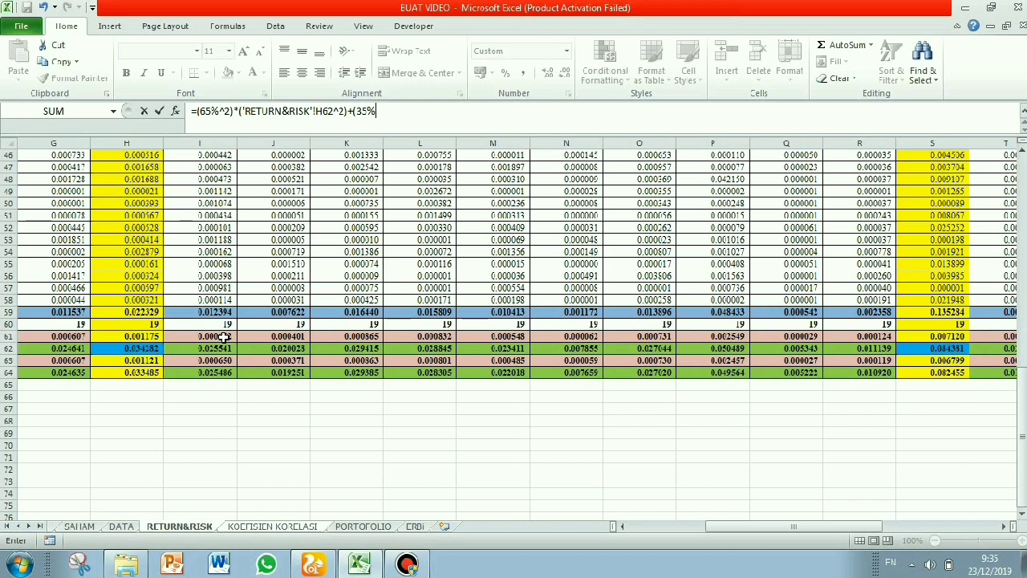
type("^2)*(")
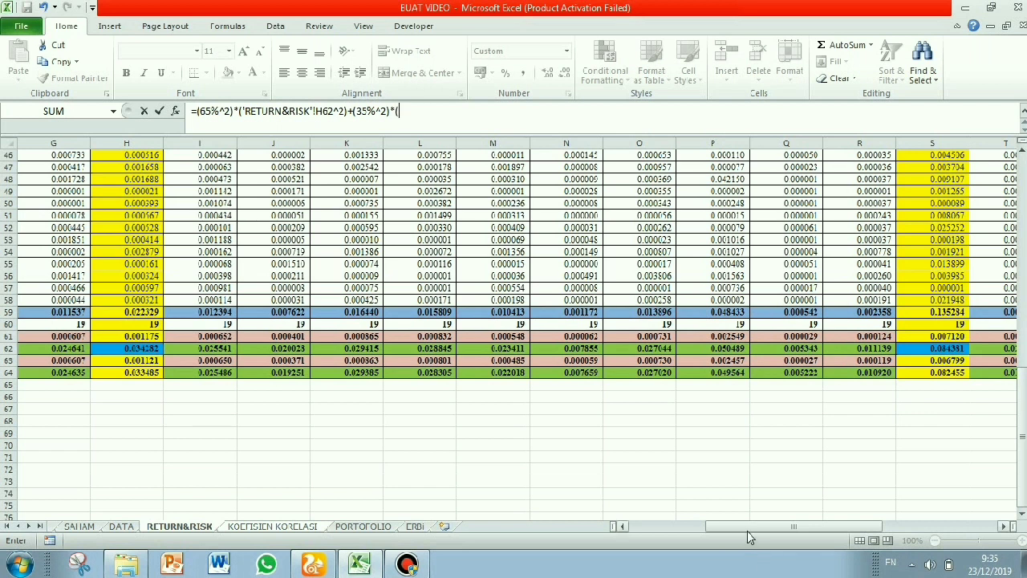
left_click(915, 347)
type("^2)+")
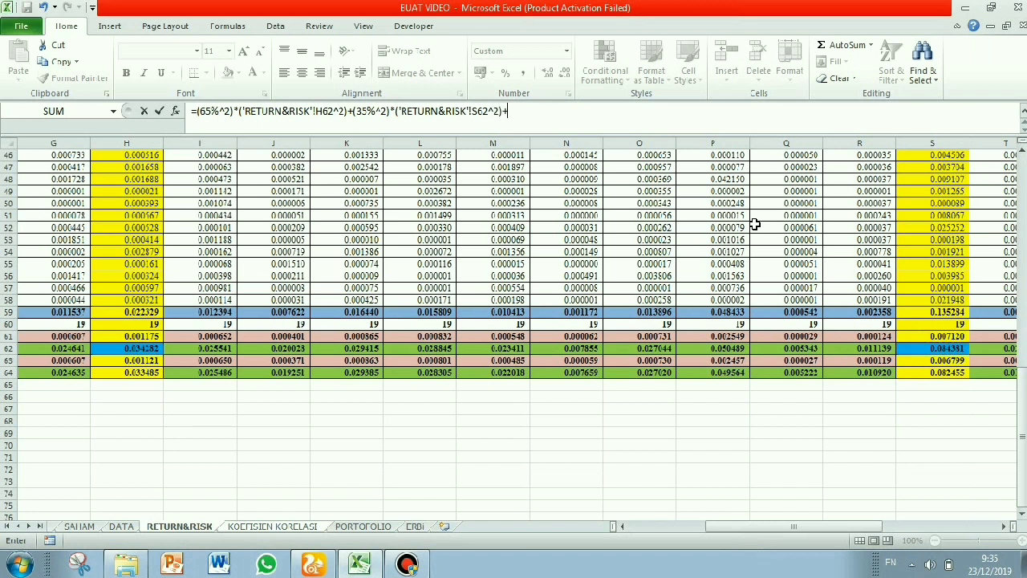
Step: Extend the Varian formula with the cross term 2*(65%*35%*('RETURN&RISK'!H62+'RETURN&RISK'!S62))
type("2")
type("*")
type("(")
type("65")
type("%")
type("*")
type("35")
type("%")
type(")")
type("*")
key("BackSpace")
key("BackSpace")
type("*")
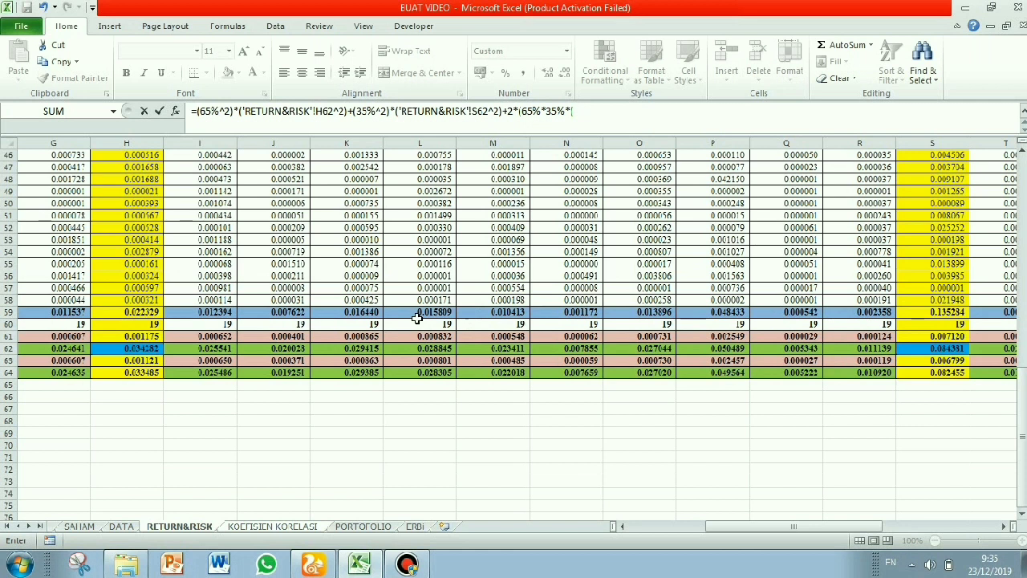
left_click(147, 352)
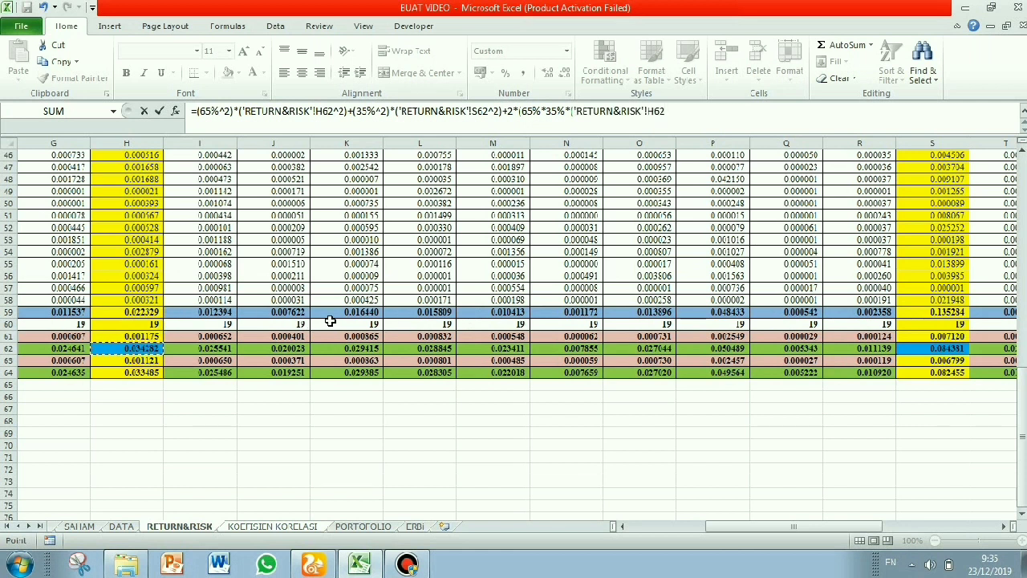
type("+")
left_click(923, 349)
type("))")
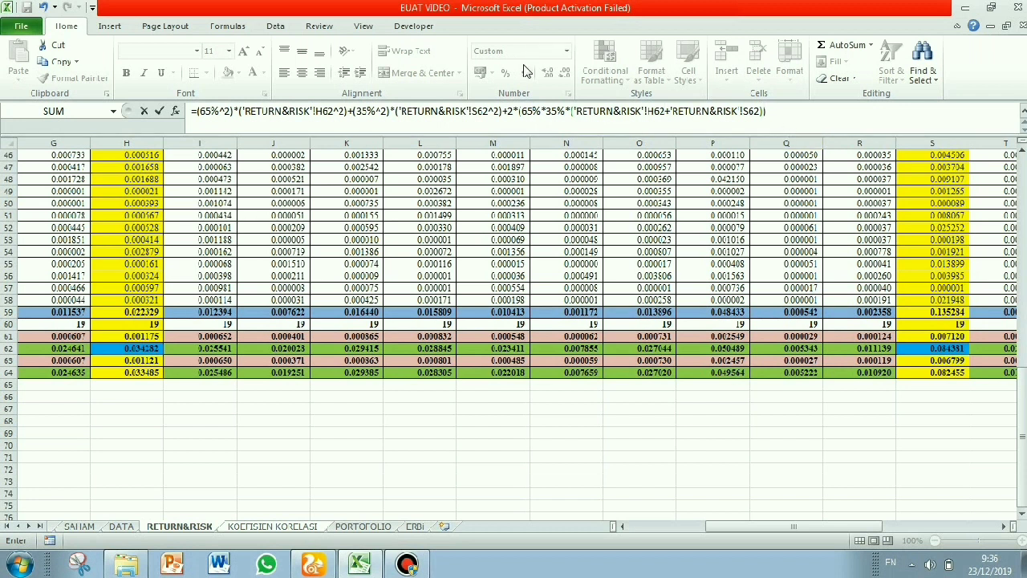
Step: Enclose the whole cross term starting with 2* in parentheses and commit the Varian formula
left_click(507, 111)
type("(")
left_click(791, 121)
type("))")
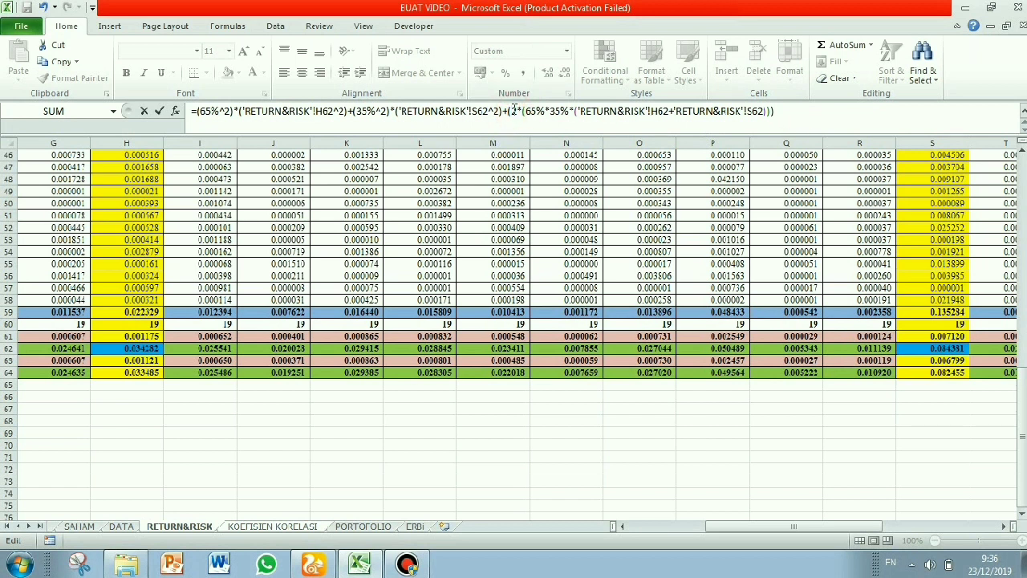
left_click(791, 111)
key("Return")
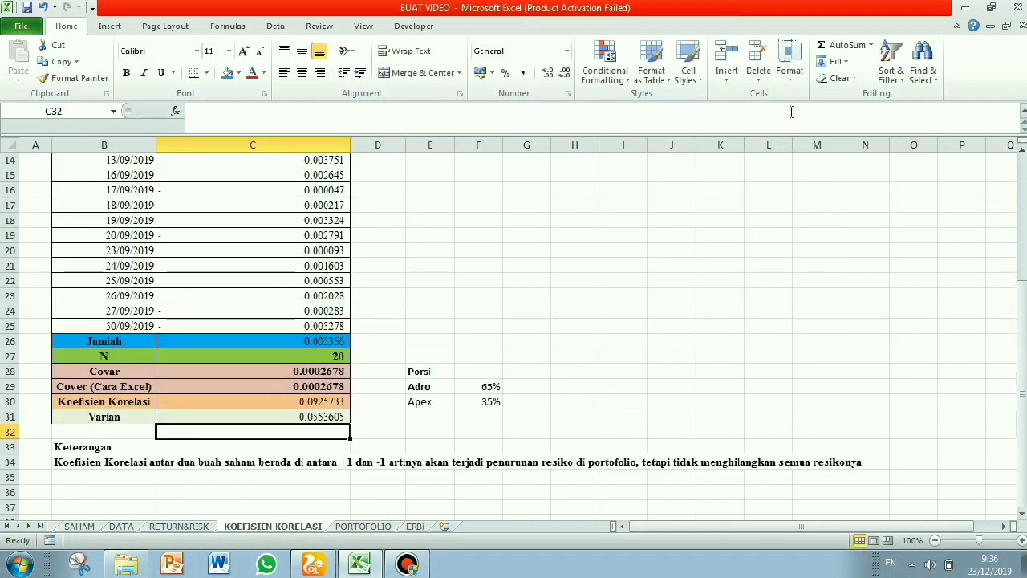
Step: Review the Varian and Koefisien Korelasi results and formulas in C31 and C30 together with the covariance table
left_click(342, 416)
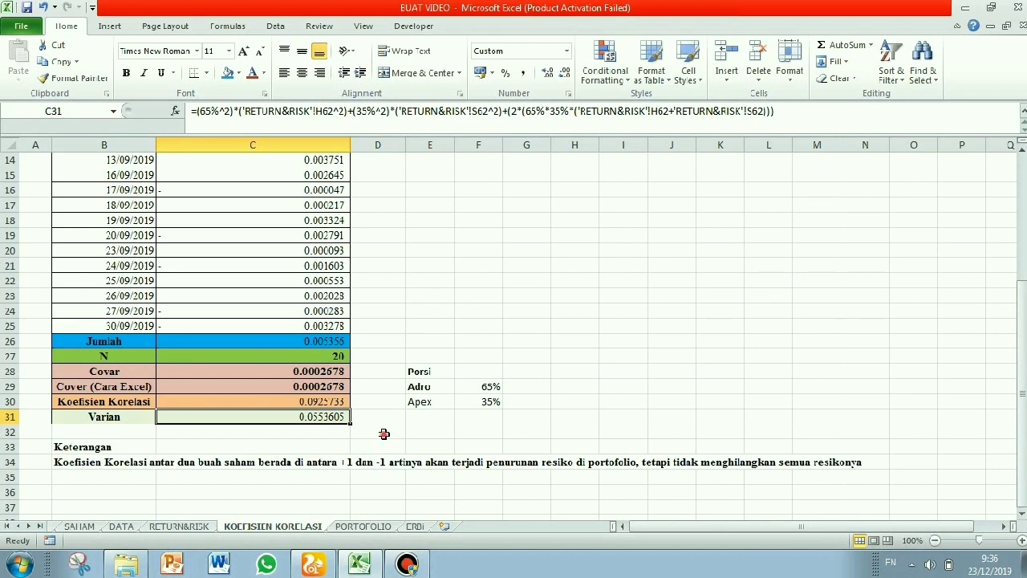
left_click(384, 431)
scroll(351, 443, "up", 3)
scroll(351, 443, "up", 1)
scroll(340, 431, "down", 1)
scroll(401, 417, "up", 2)
scroll(428, 383, "down", 4)
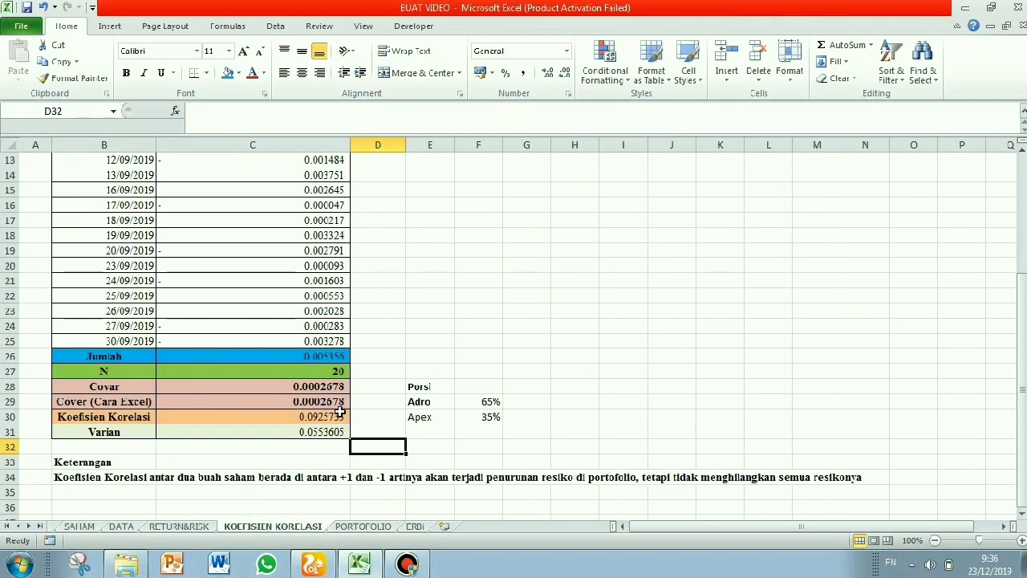
left_click(304, 414)
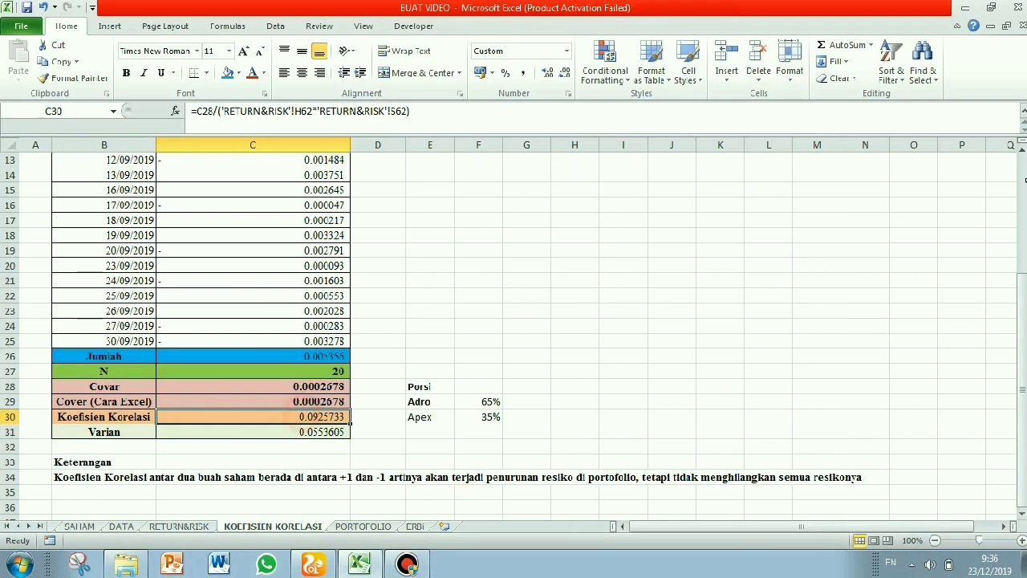